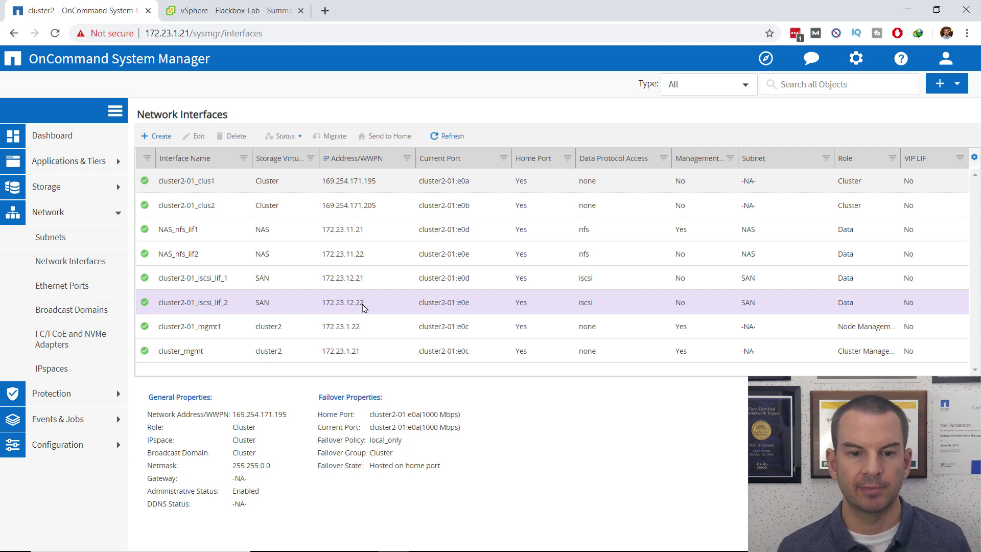
- Switch to the vSphere Client and view the ports of the SAN-A and SAN-B port groups on the Storage Distributed Switch
left_click(218, 12)
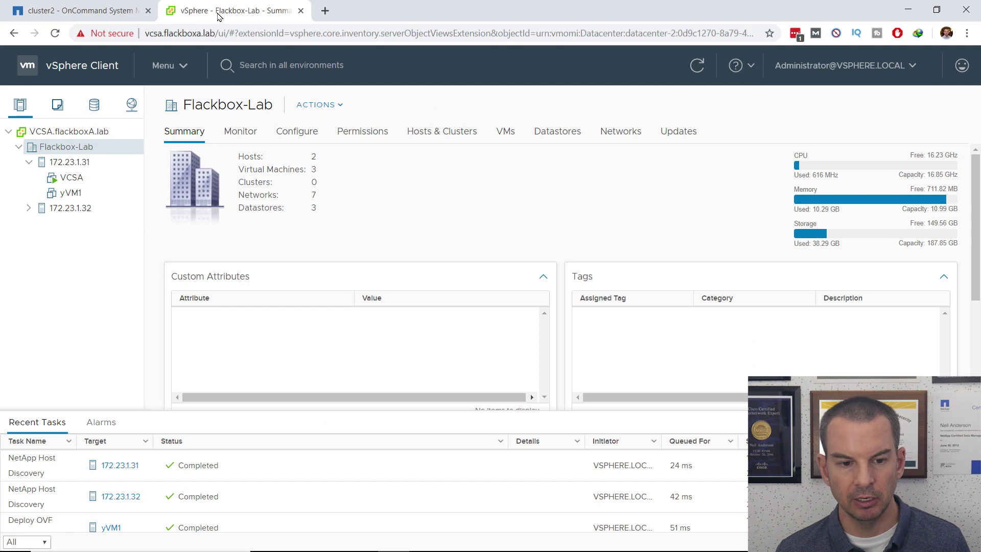
left_click(130, 108)
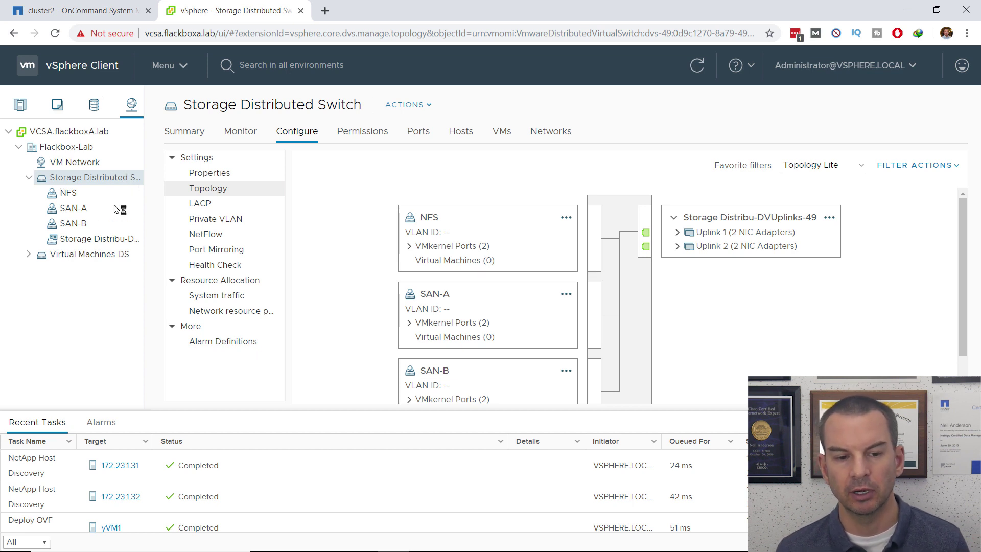
left_click(72, 210)
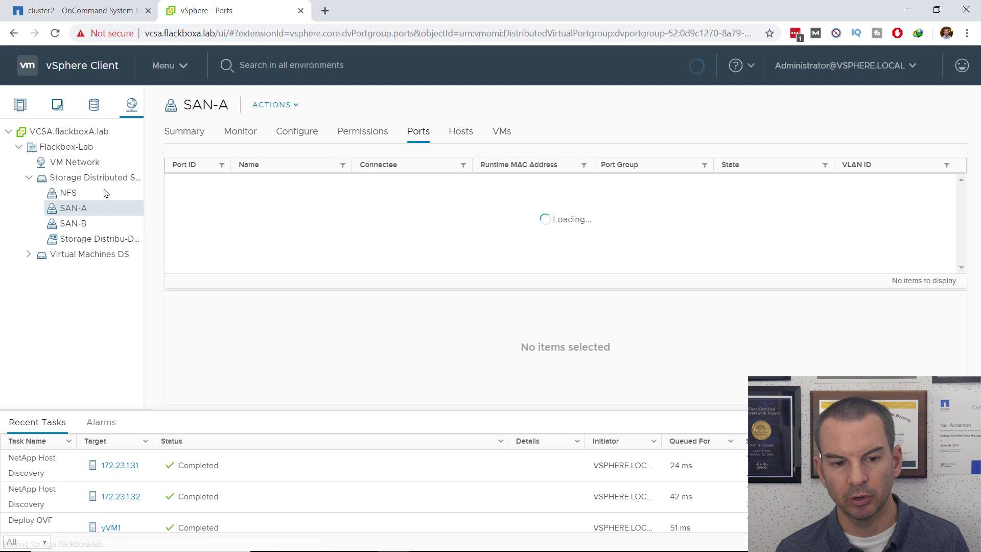
left_click(76, 228)
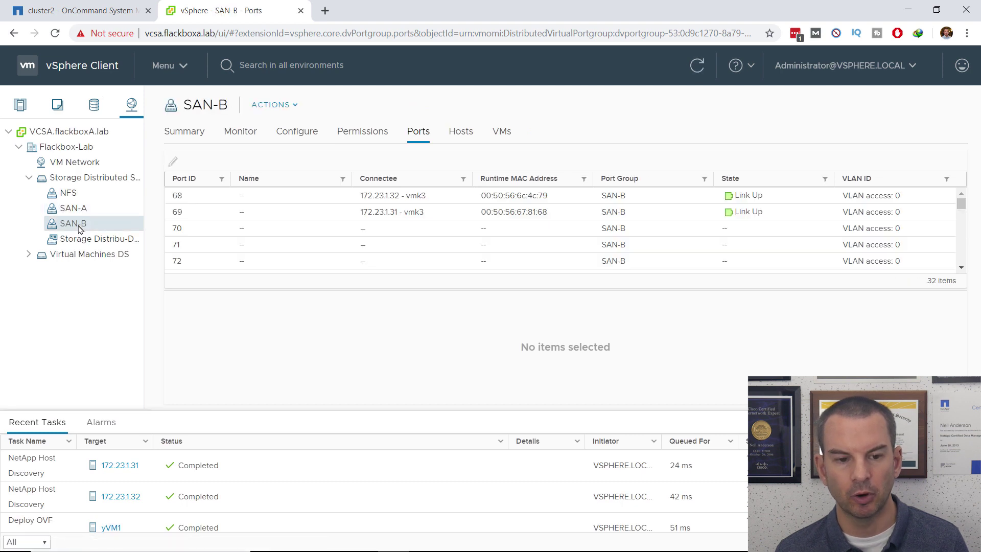
- Examine the VMkernel ports of SAN-A and SAN-B in the Storage Distributed Switch topology
left_click(69, 179)
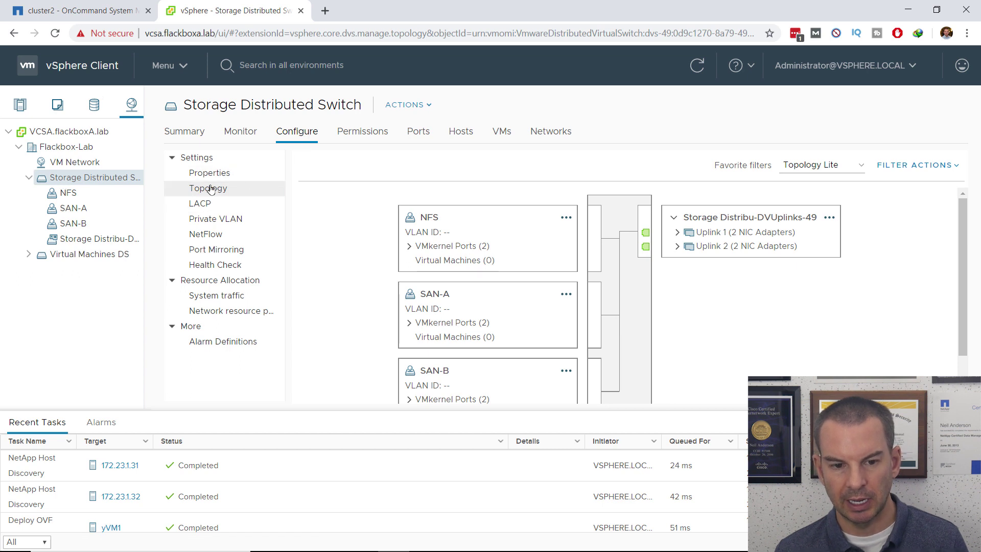
scroll(736, 323, "down", 1)
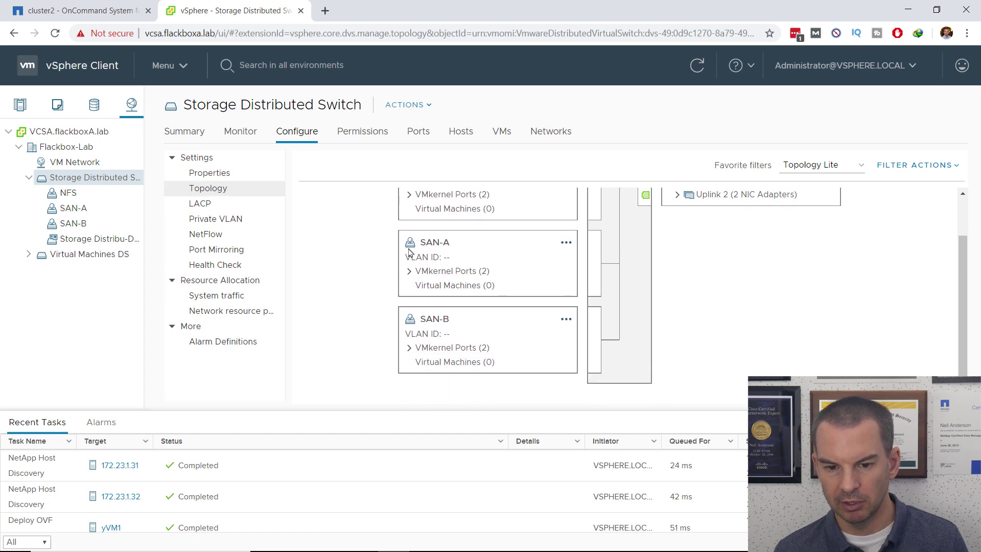
left_click(412, 275)
scroll(751, 314, "down", 1)
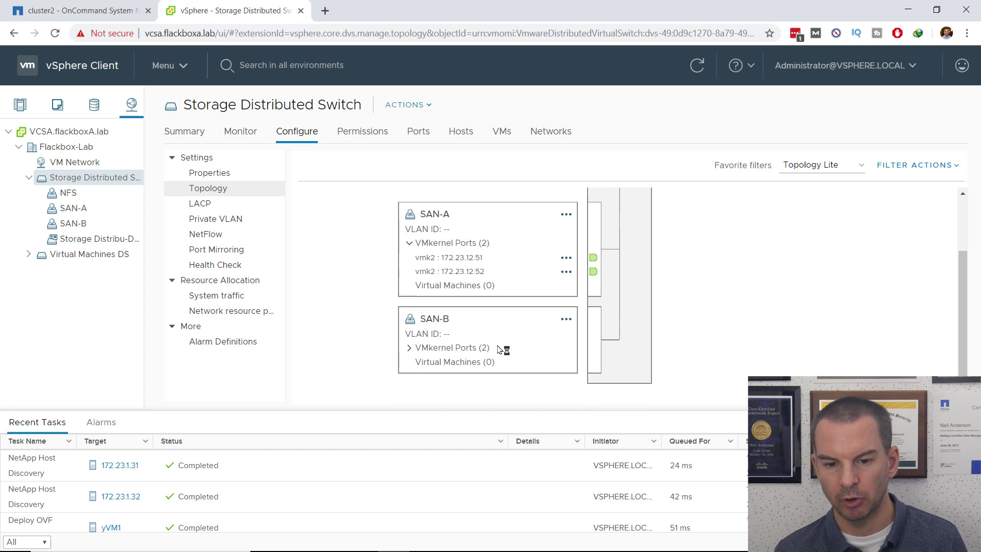
left_click(409, 349)
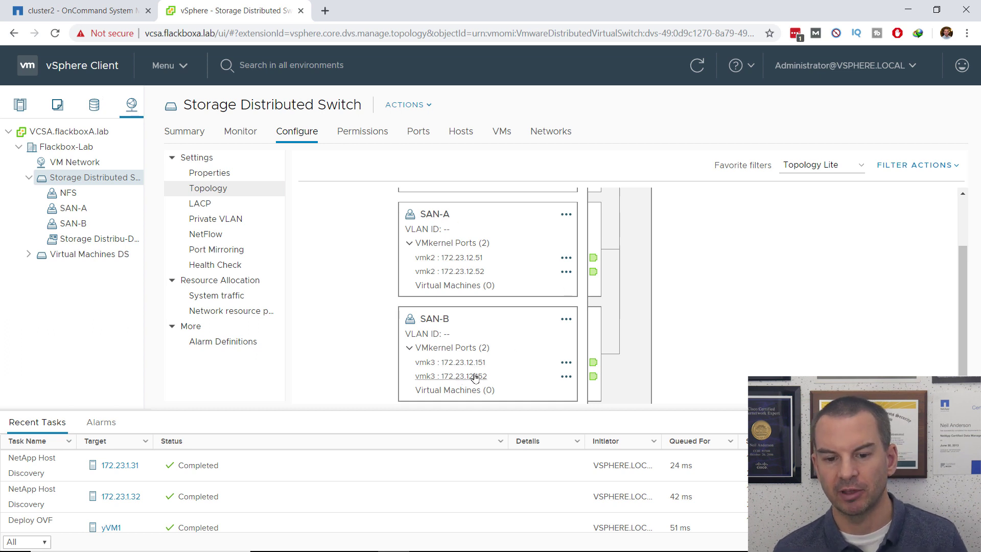
scroll(766, 316, "up", 2)
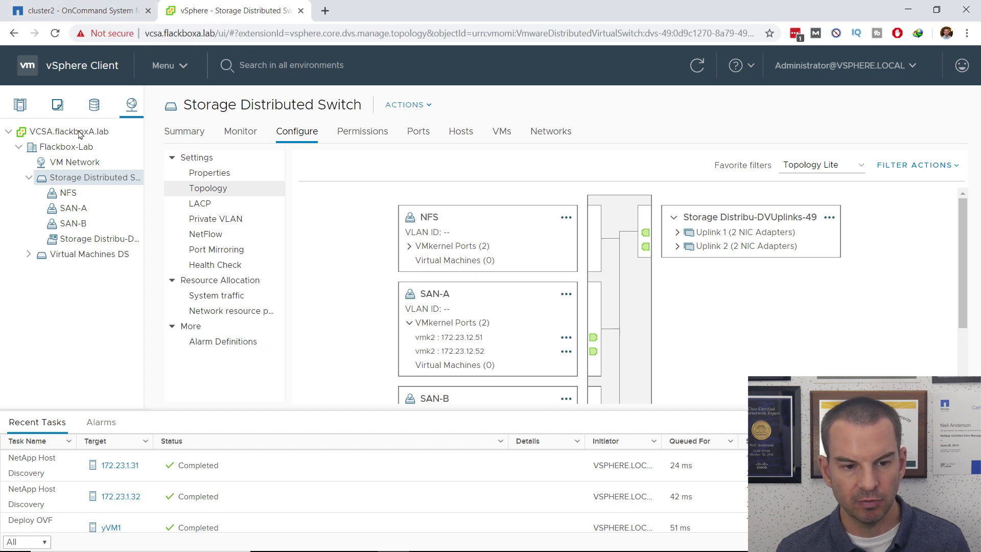
- Inspect the properties and network port binding of iSCSI adapter vmhba65 on host 172.23.1.31
left_click(21, 104)
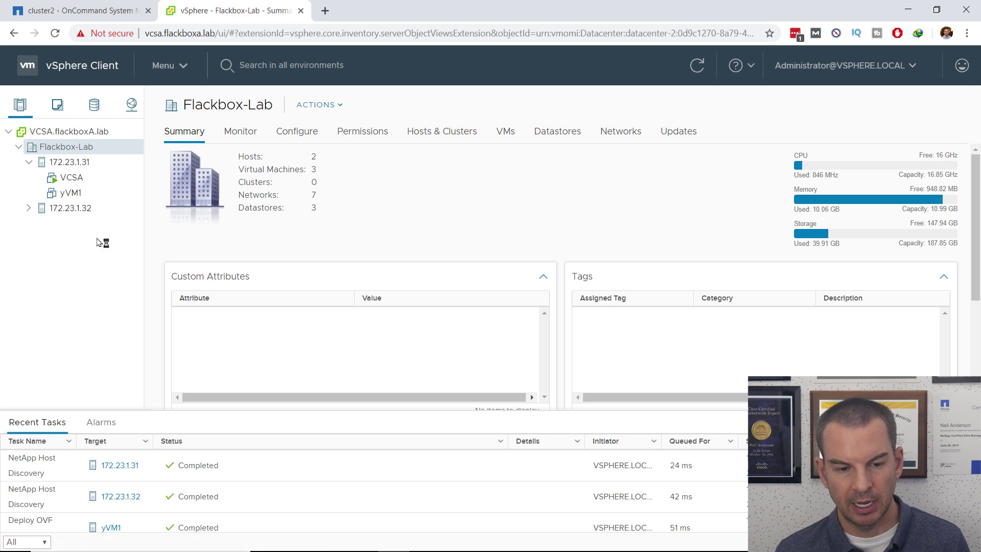
left_click(71, 166)
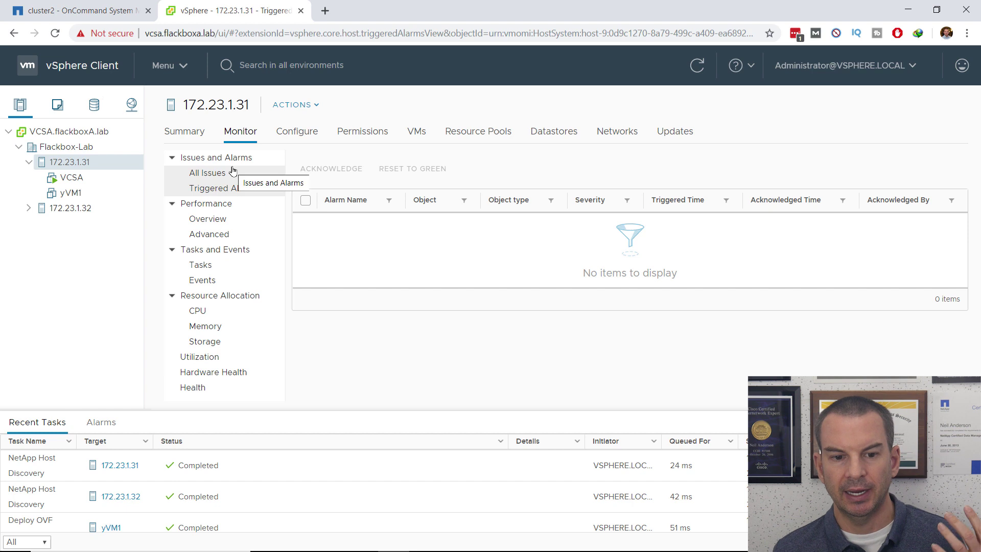
left_click(297, 131)
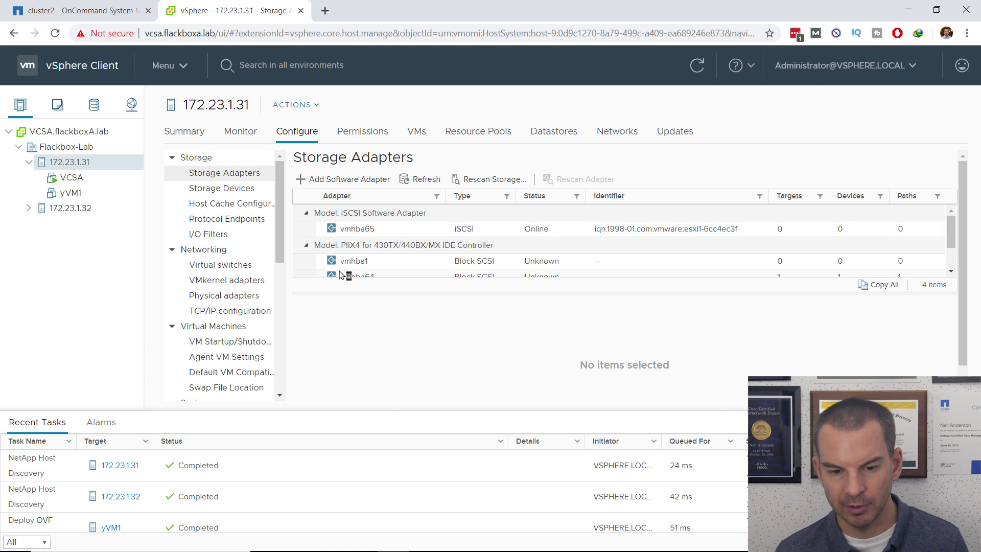
left_click(360, 232)
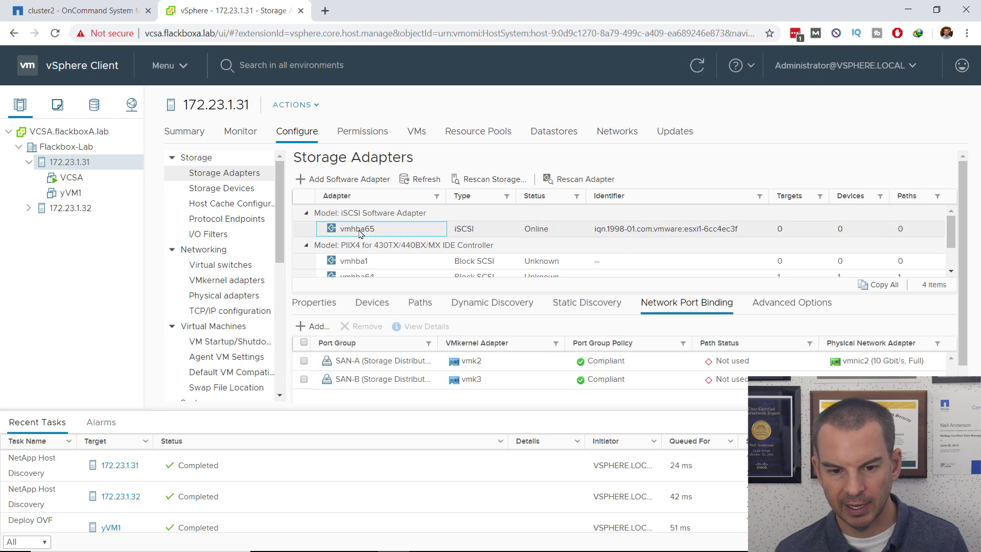
left_click(324, 311)
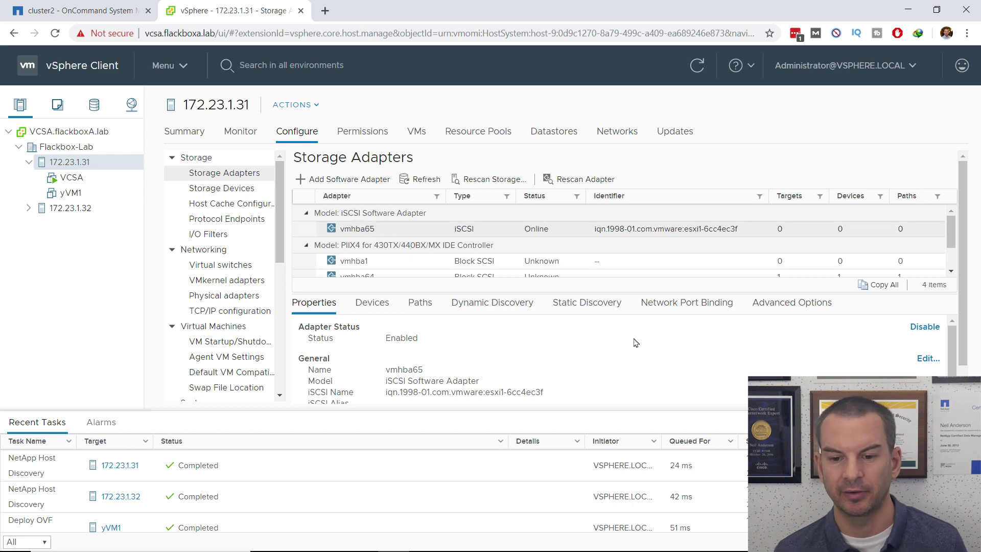
left_click(664, 312)
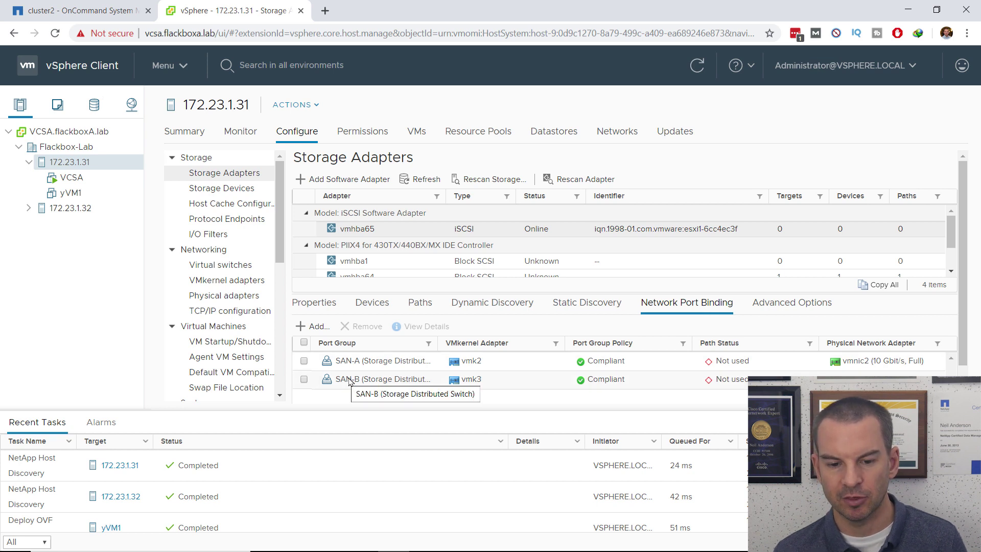
- Copy the iSCSI name of adapter vmhba65 on host 172.23.1.31 from its properties
left_click(303, 306)
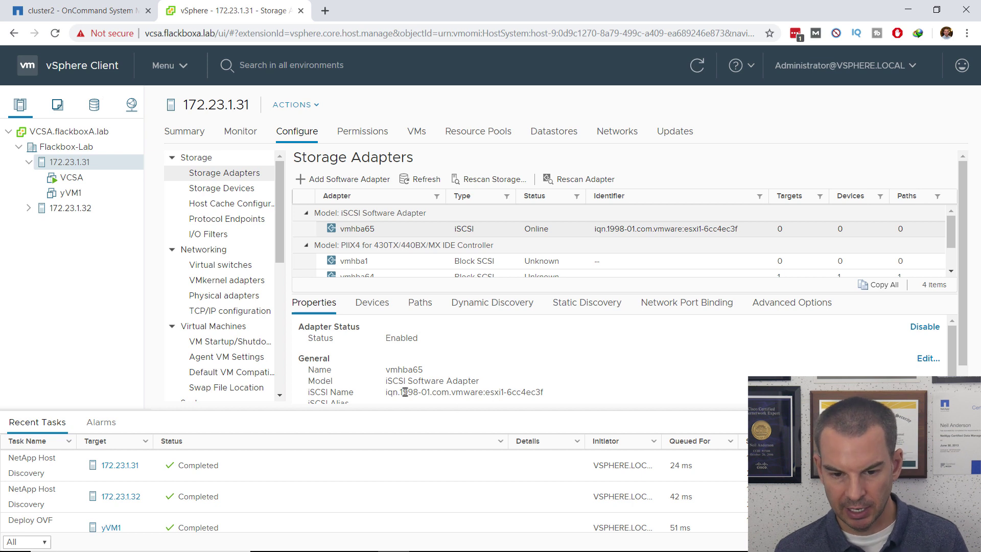
left_click_drag(384, 396, 548, 396)
key("ctrl+c")
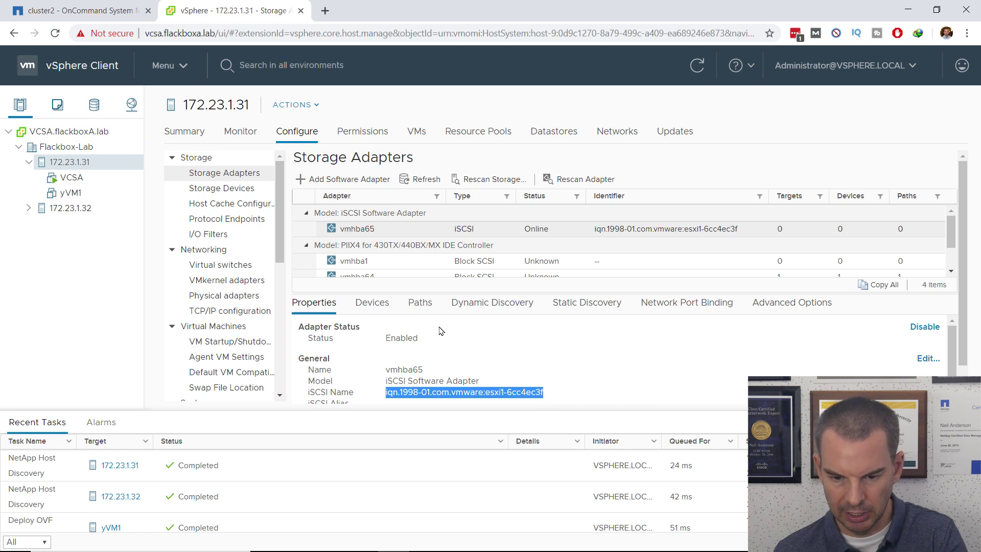
left_click(169, 542)
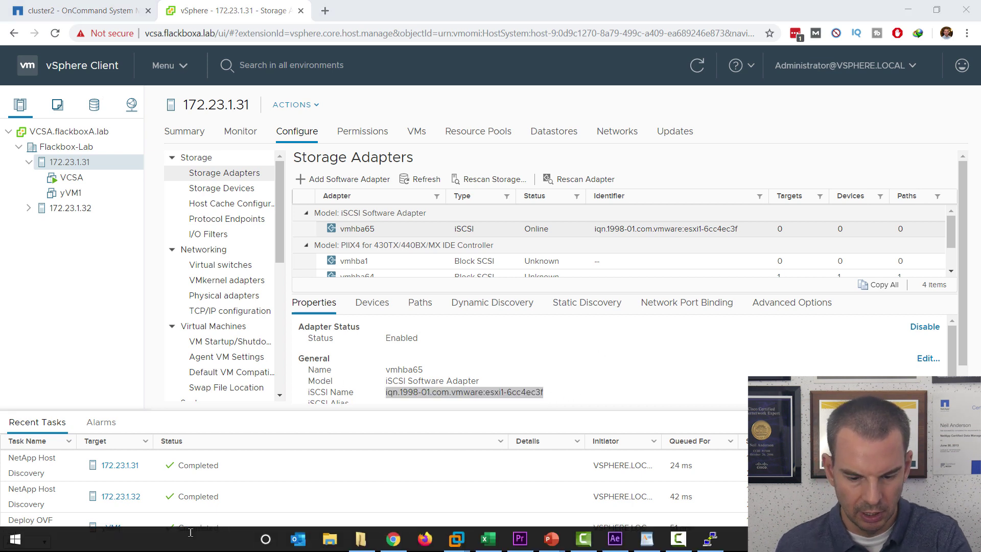
type("n")
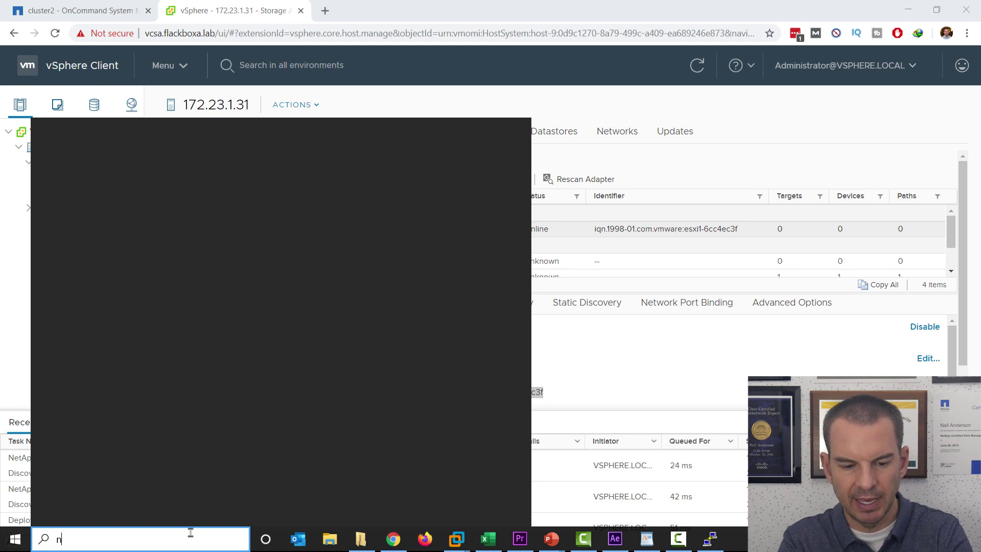
key("Escape")
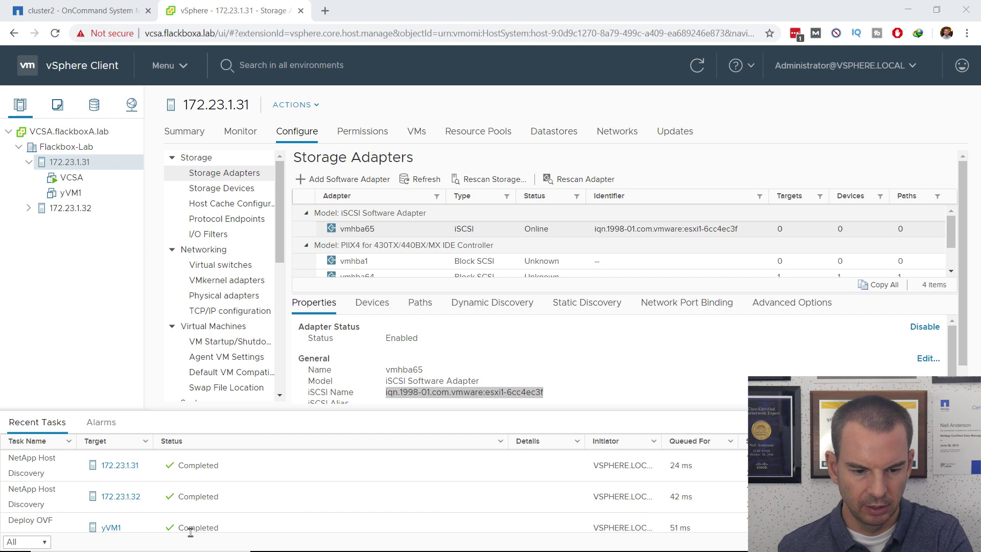
- Open Notepad and paste the copied iSCSI name of the first host into a new document
left_click(138, 539)
type("no")
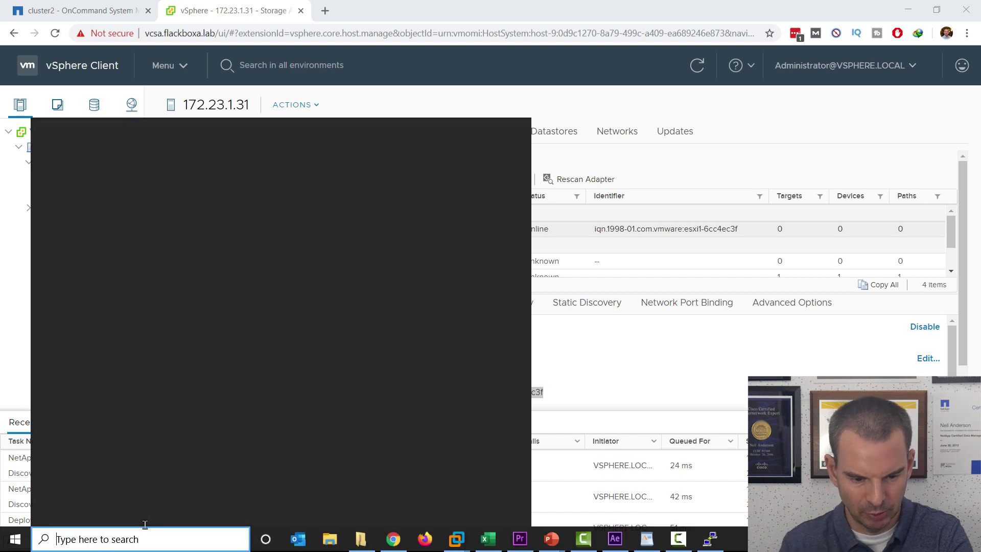
type("tepad")
key("Return")
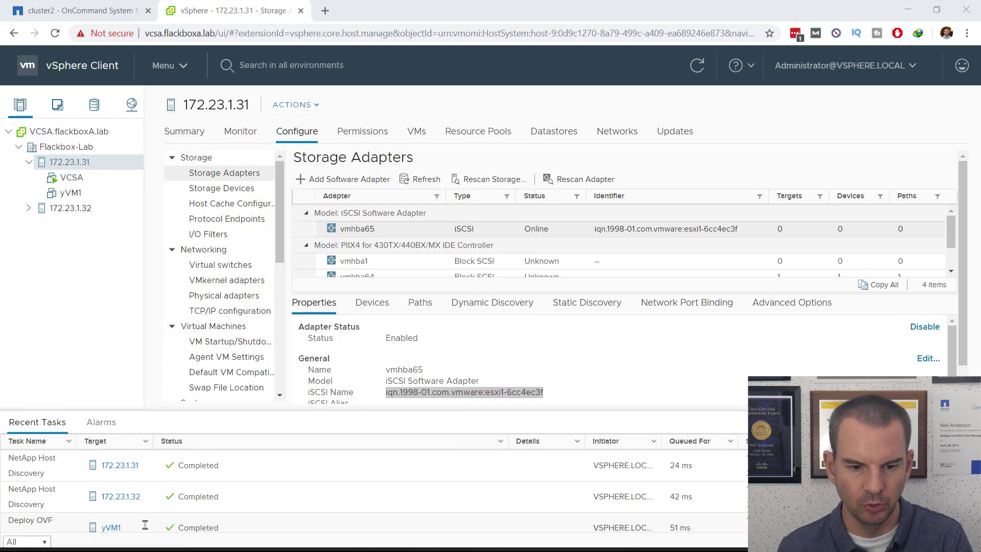
key("ctrl+v")
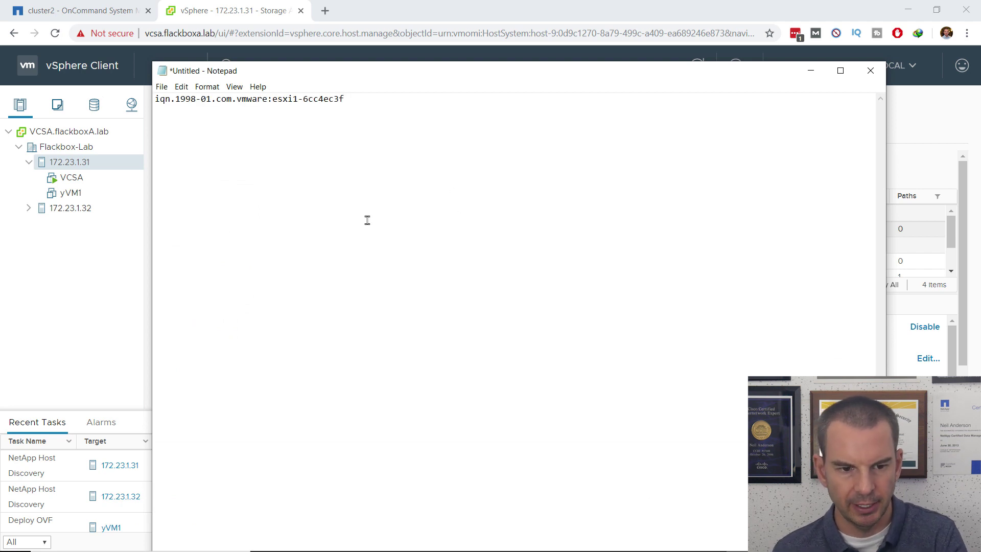
- Copy the iSCSI name of adapter vmhba65 on host 172.23.1.32 from its properties
left_click(67, 211)
left_click(67, 212)
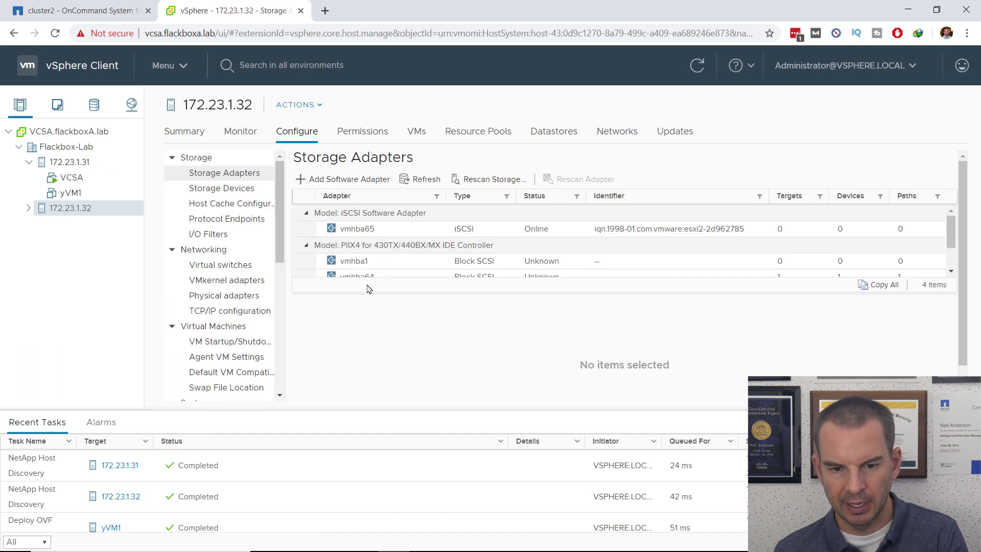
left_click(368, 232)
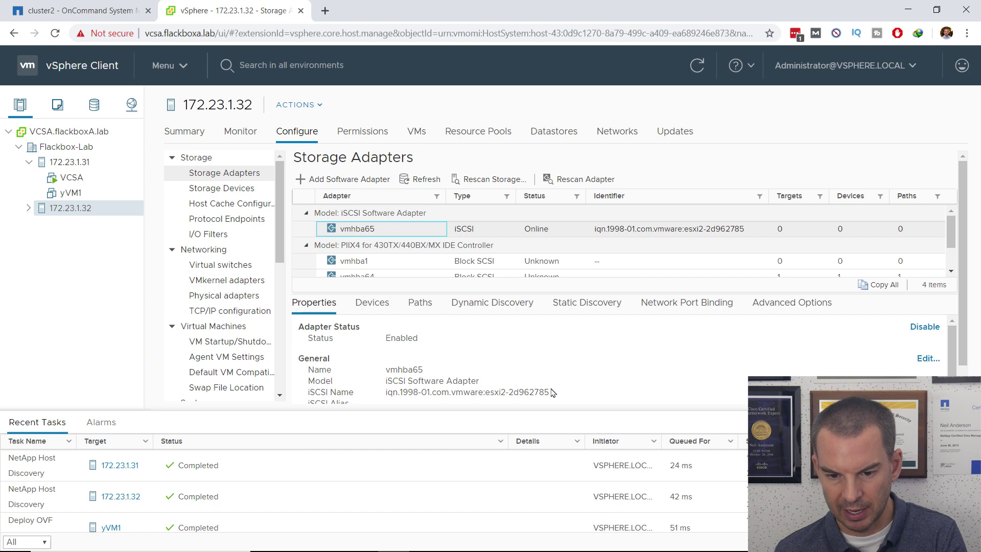
left_click_drag(549, 392, 387, 395)
key("ctrl+c")
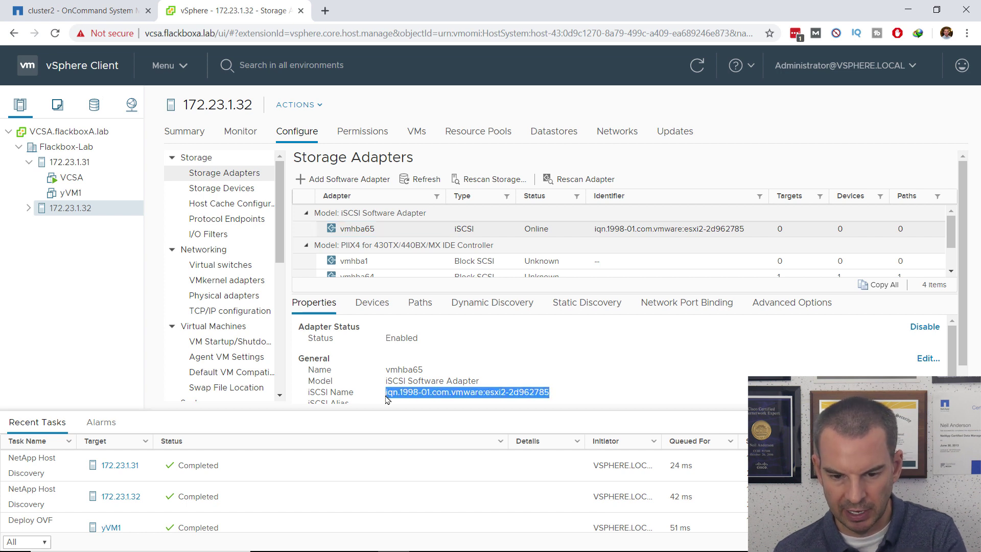
- Check the second host's network port binding and paste its iSCSI name below the first one in Notepad
left_click(670, 308)
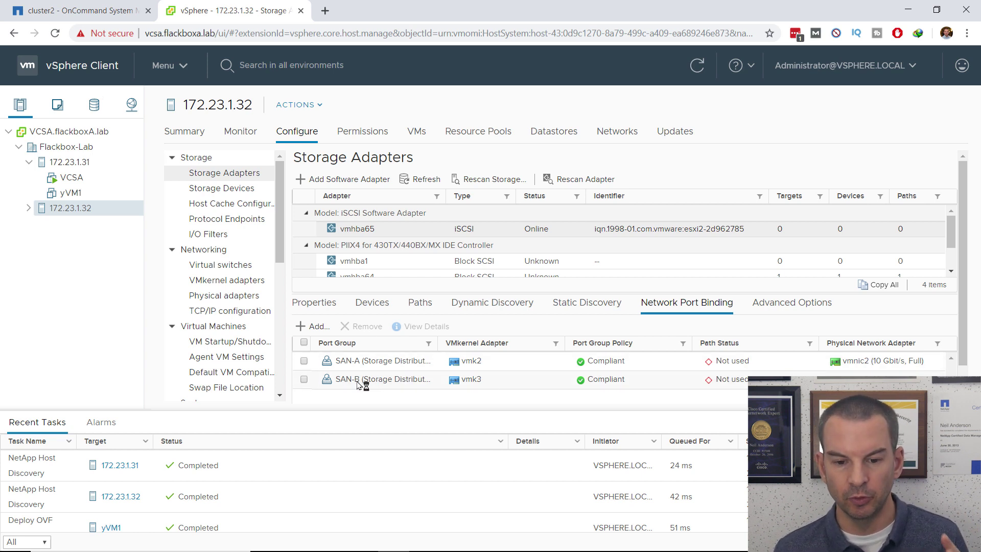
mouse_move(389, 542)
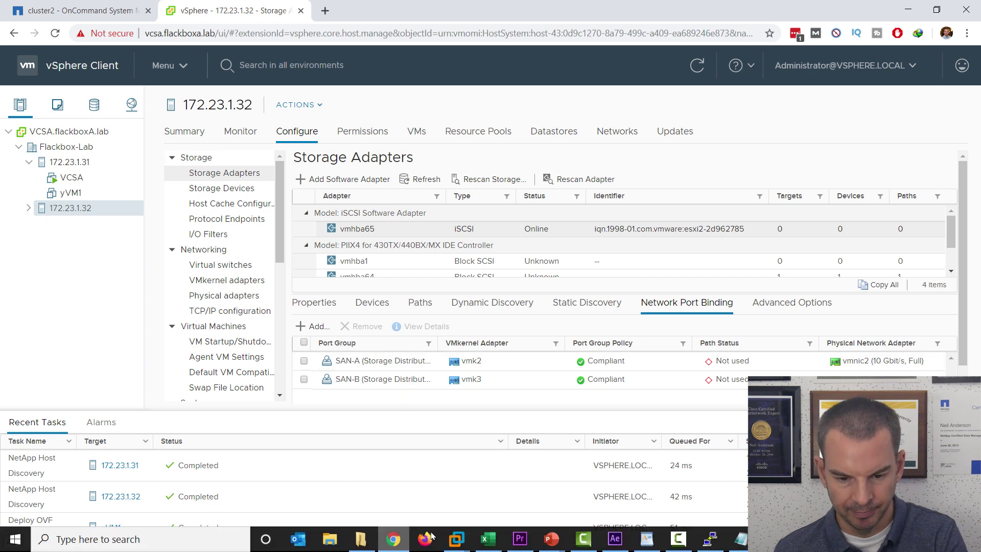
left_click(647, 539)
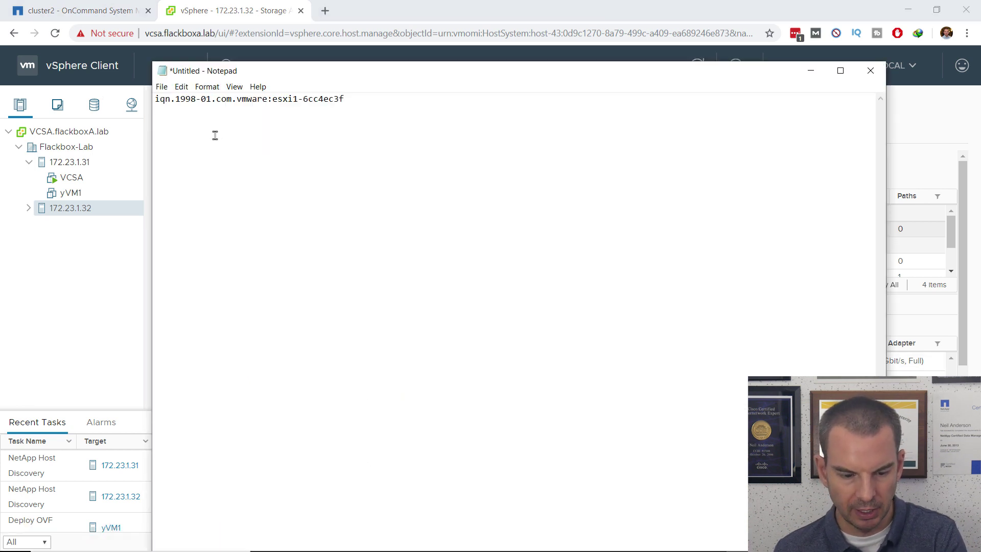
key("ctrl+v")
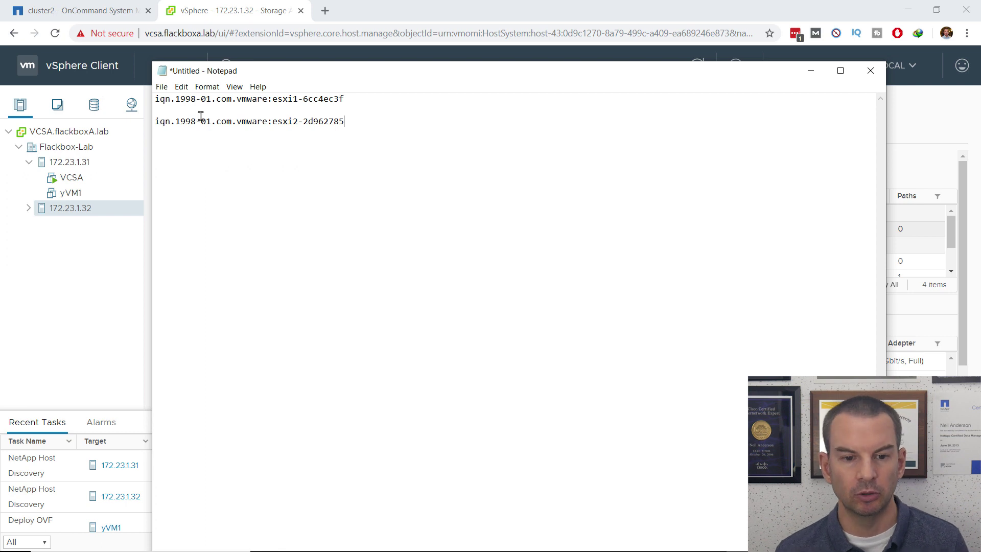
- Switch to OnCommand System Manager and start creating a new LUN on the SAN SVM, continuing to its general properties
left_click(67, 10)
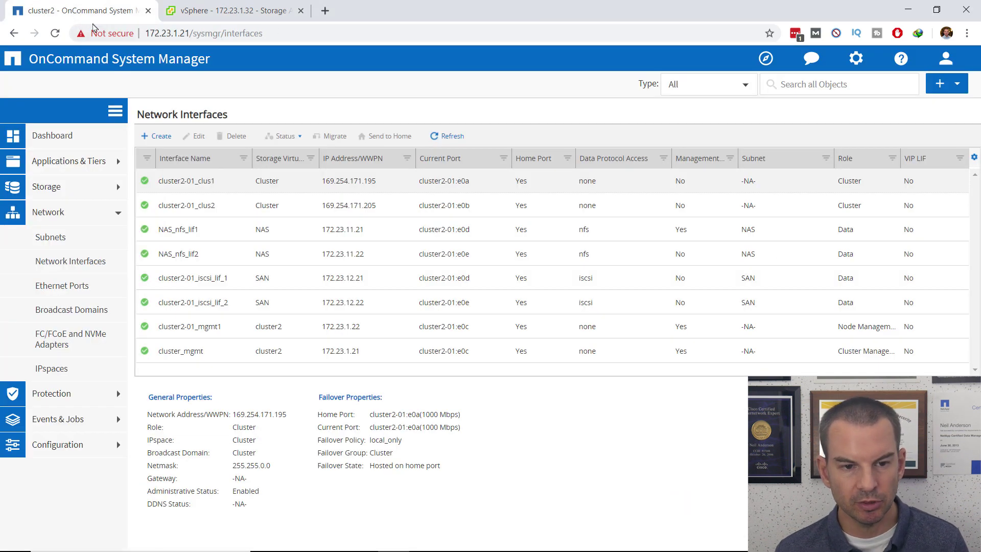
left_click(97, 212)
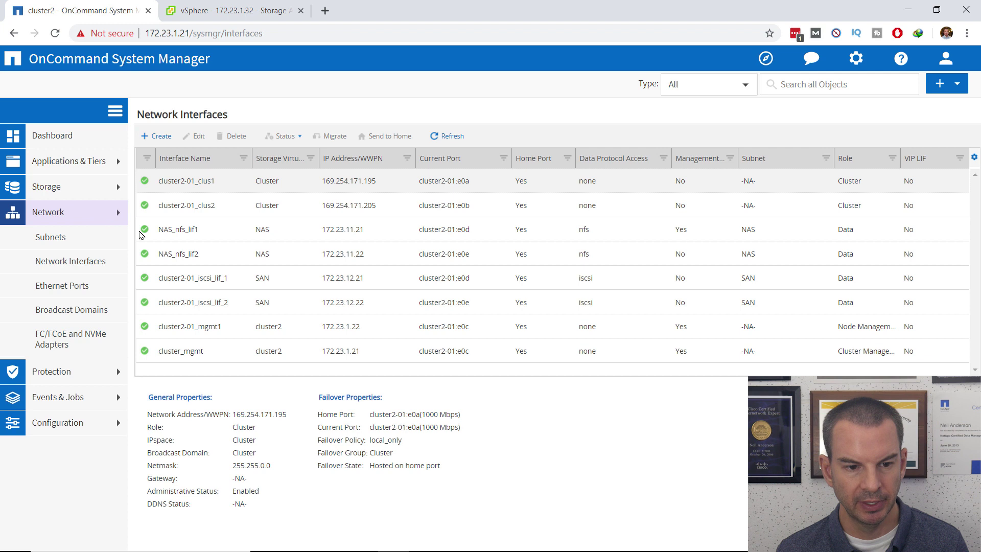
left_click(69, 193)
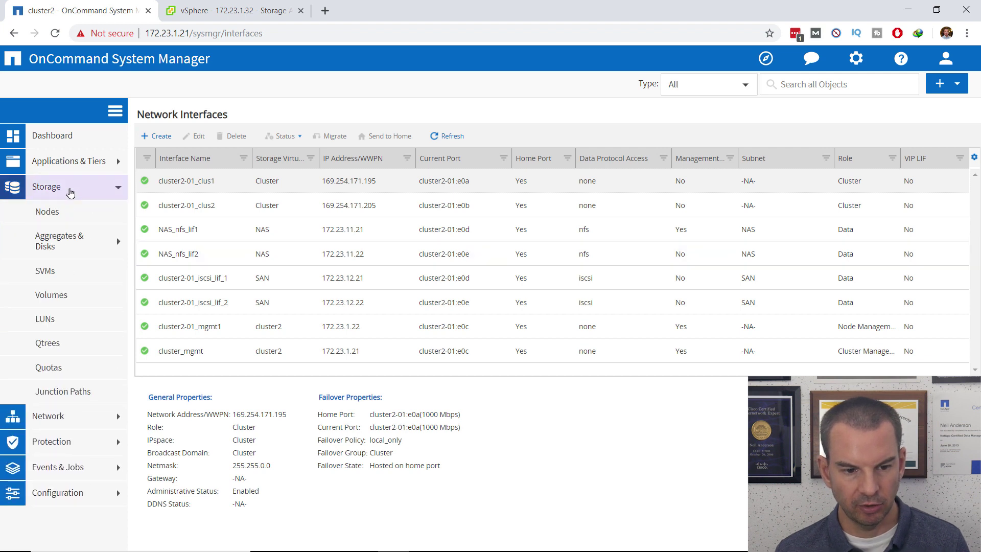
left_click(55, 319)
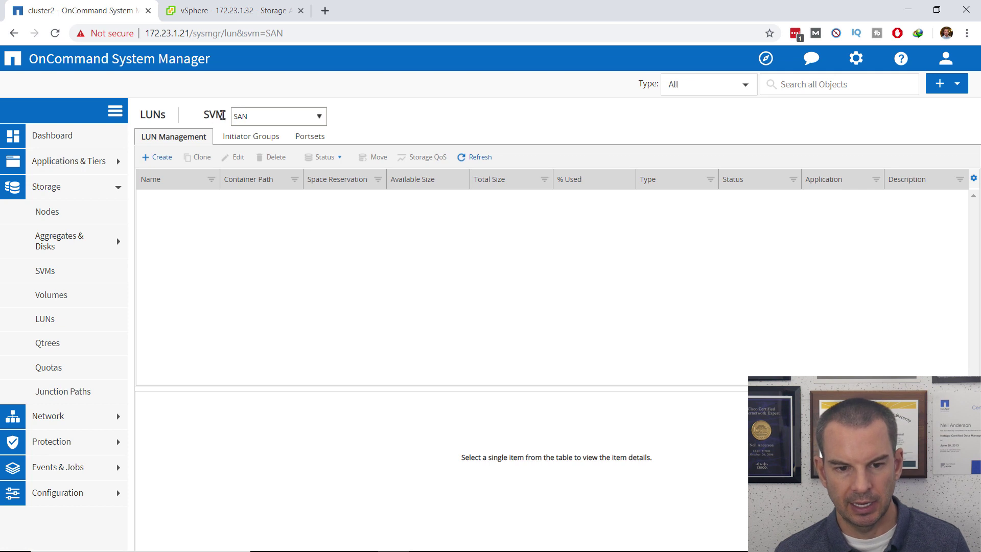
left_click(163, 160)
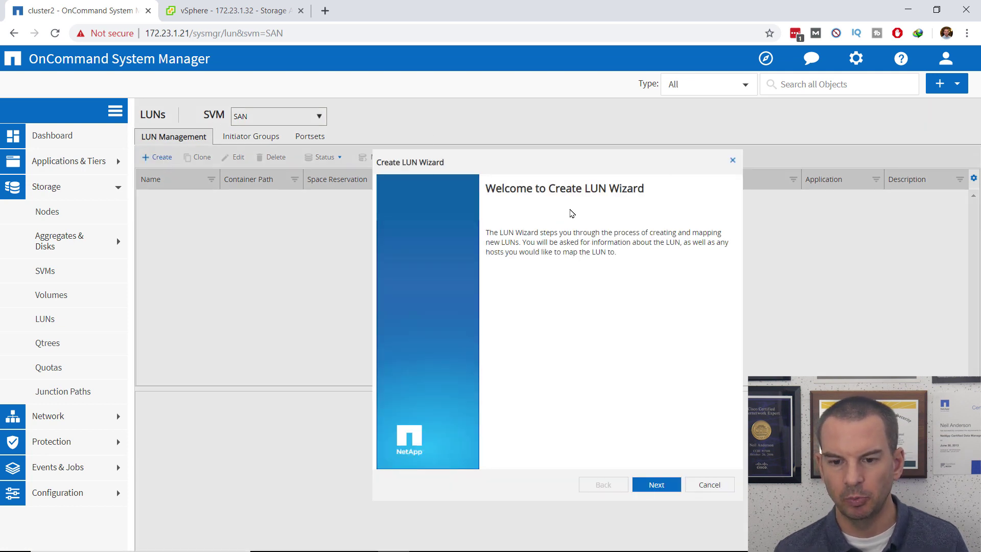
left_click(657, 483)
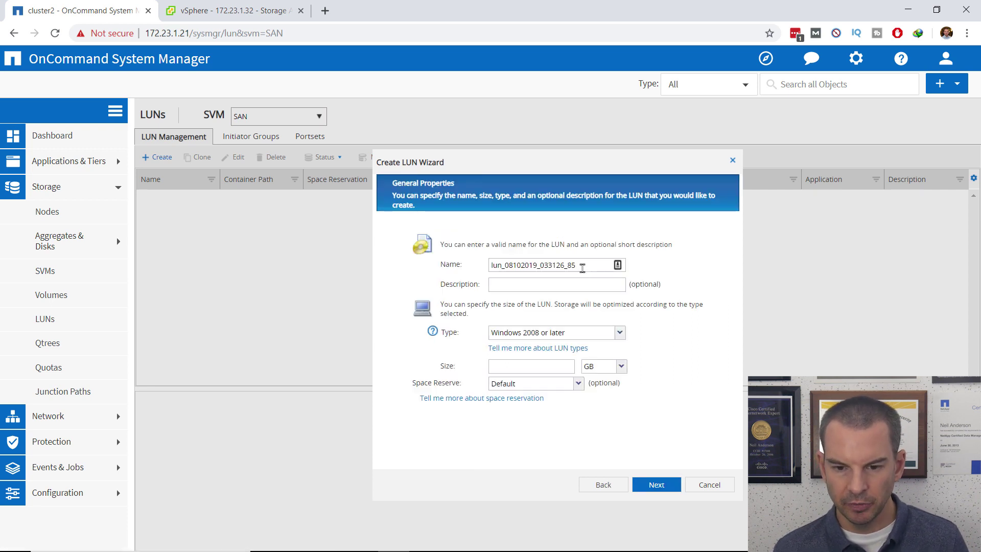
- Name the LUN SANlun1, set its type to VMware and size to 3 GB, disable space reserve, and continue to the container settings
left_click_drag(576, 265, 496, 263)
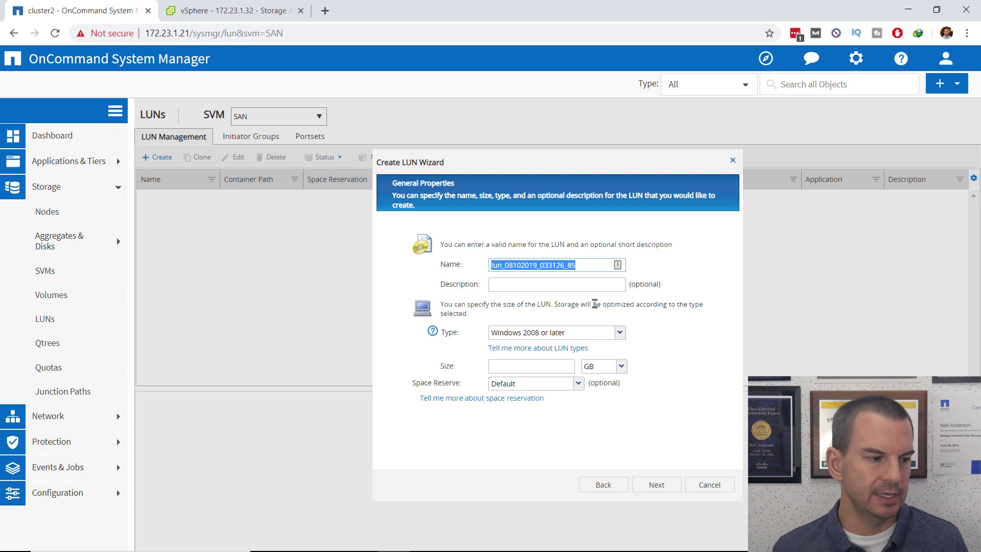
type("SANlun1")
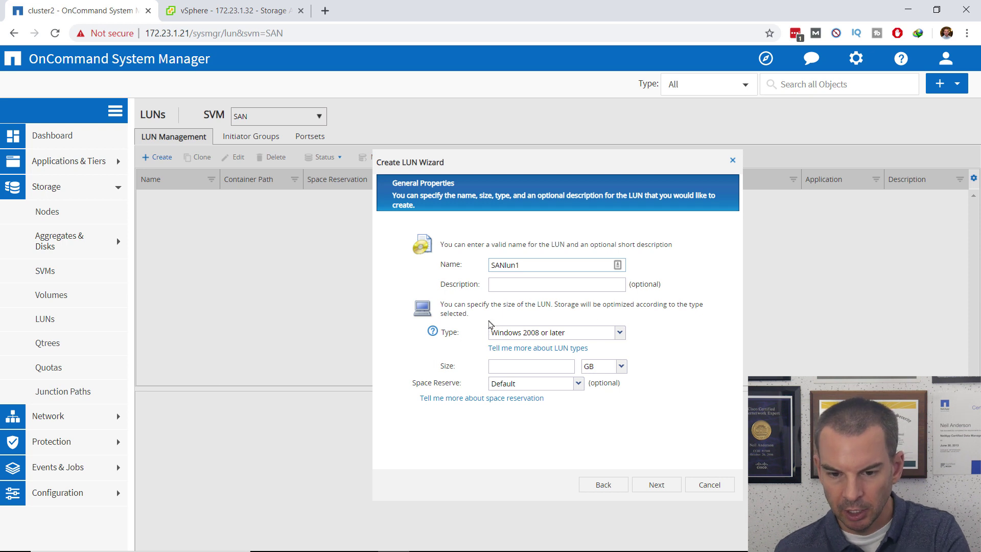
left_click(619, 333)
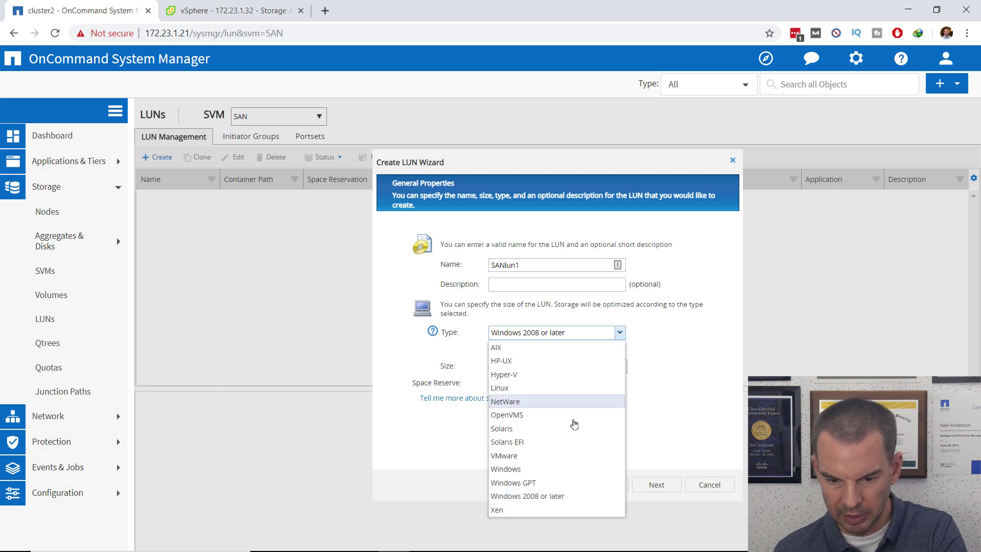
left_click(512, 457)
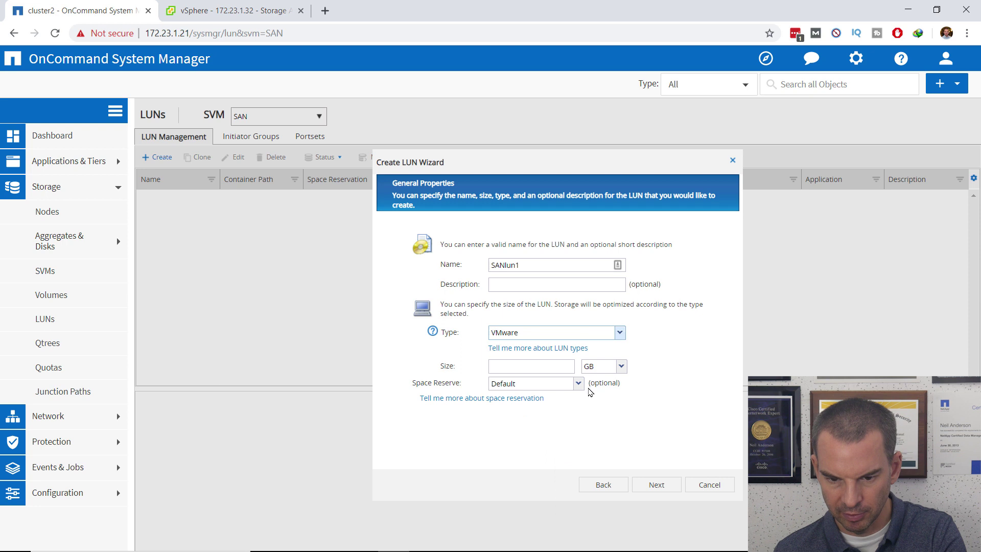
left_click(503, 367)
type("3")
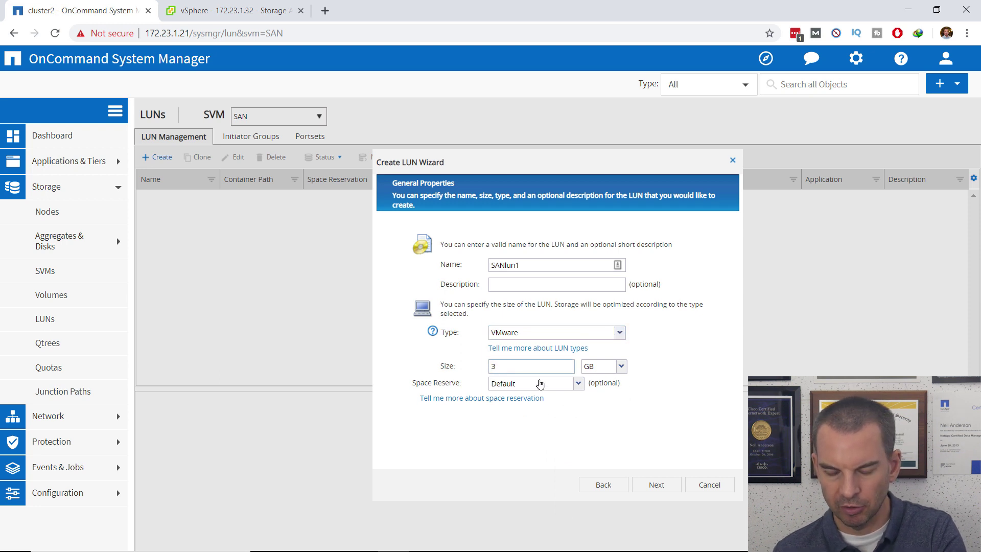
left_click(578, 391)
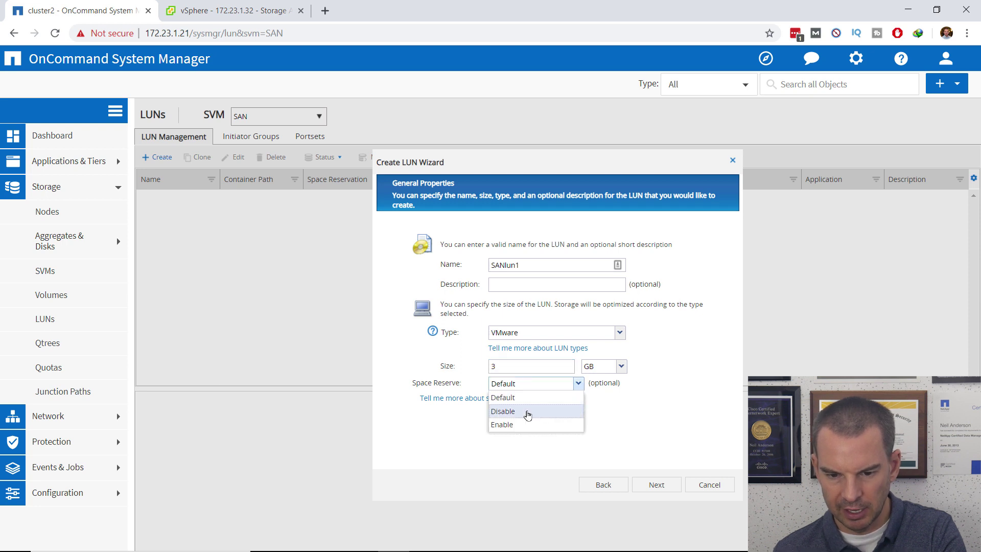
left_click(512, 416)
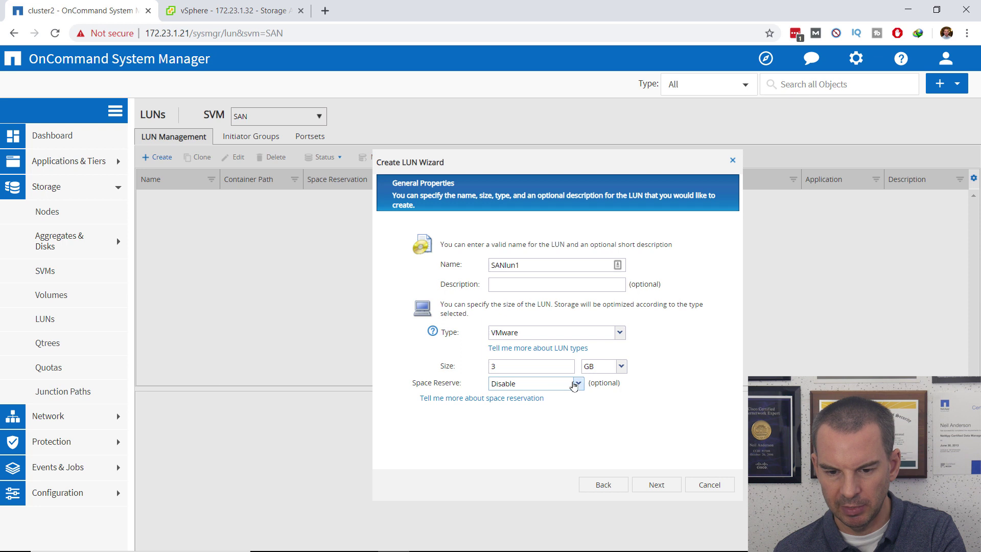
left_click(656, 486)
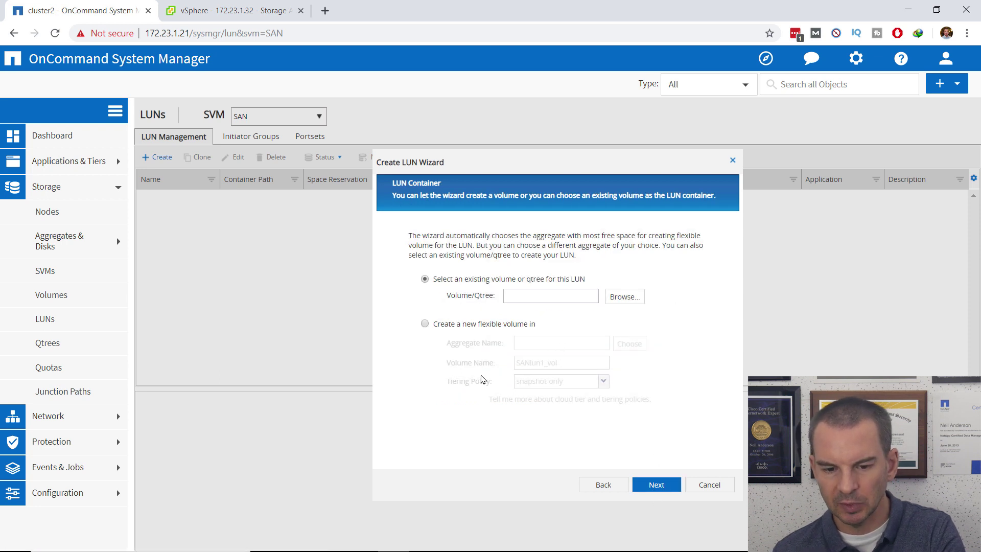
- Place the LUN in a new flexible volume named SANlun1_vol on aggregate aggr1_C2N1 and continue to initiators mapping
left_click(424, 326)
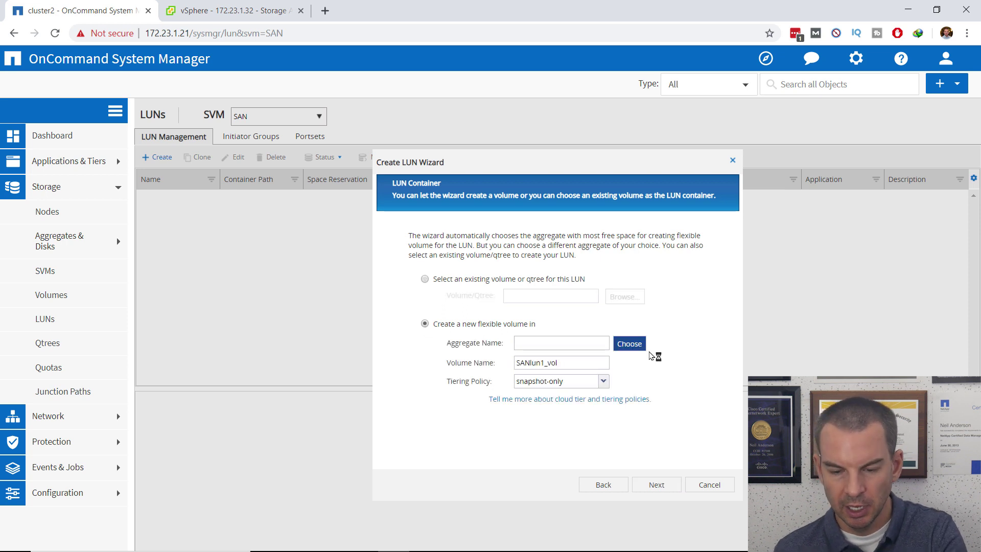
left_click(630, 343)
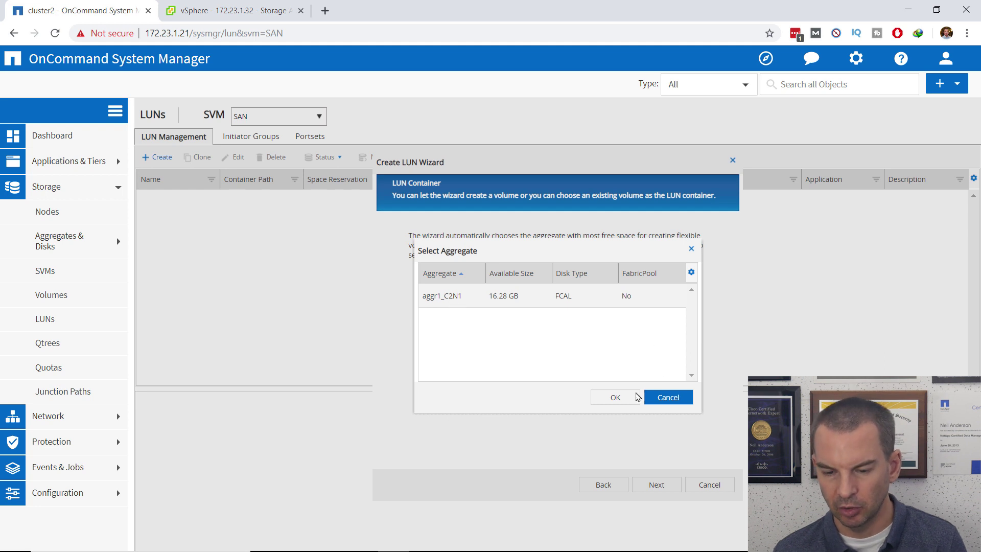
left_click(616, 397)
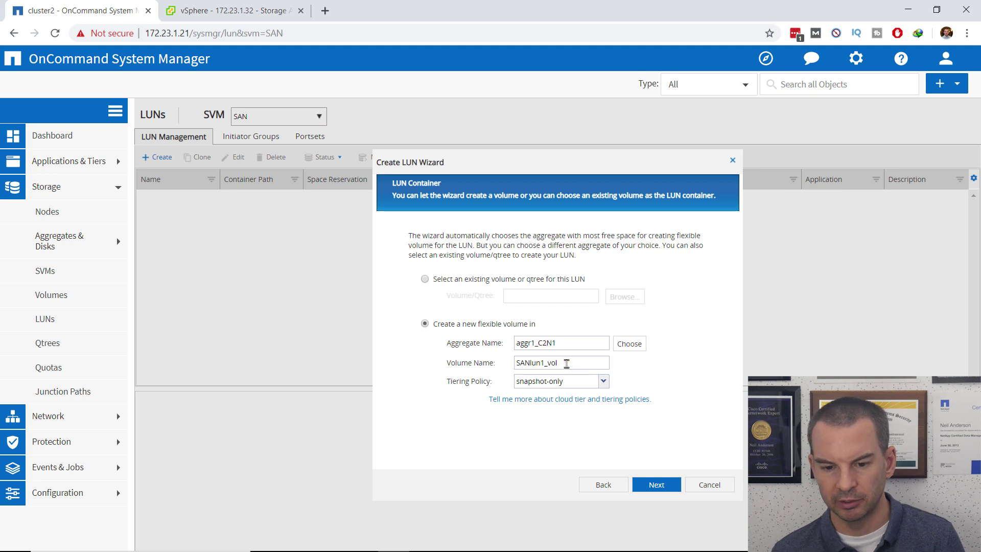
left_click(654, 485)
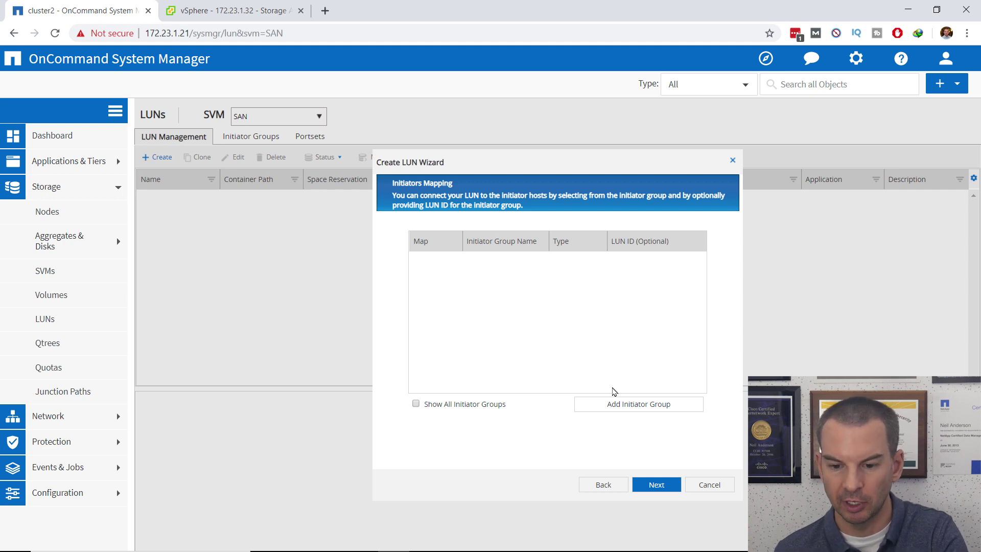
- Add an iSCSI initiator group named ESXiHosts with VMware as its operating system
left_click(623, 404)
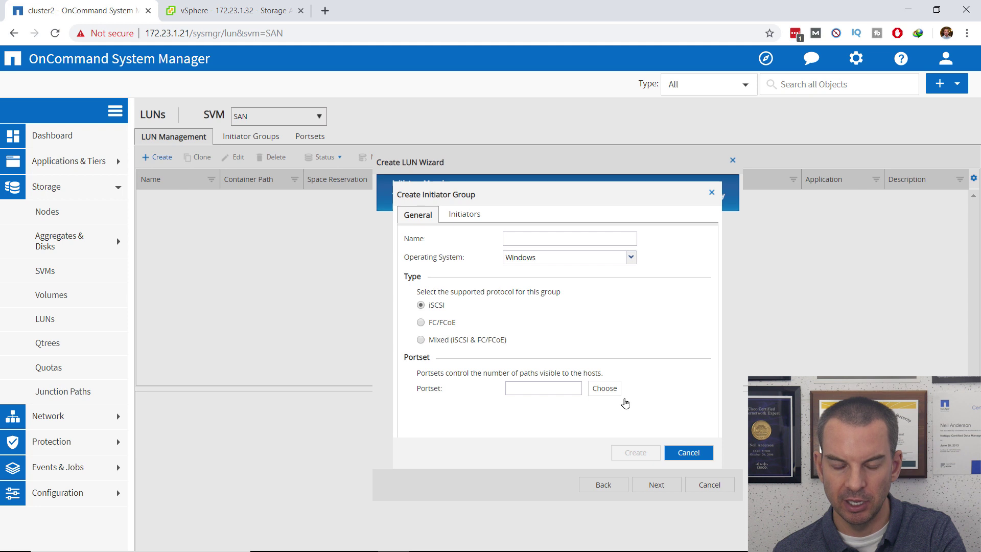
left_click(517, 241)
type("ESXiHosts")
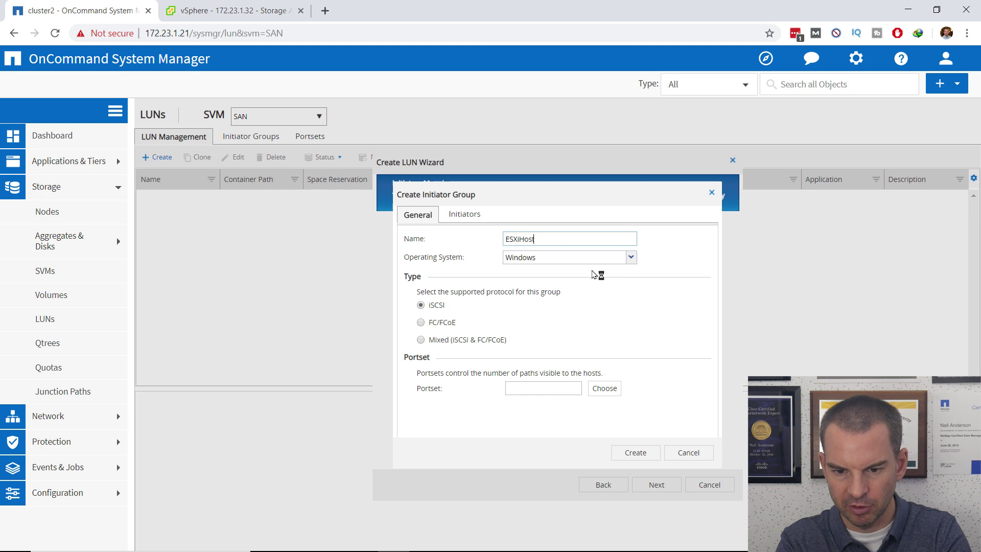
left_click(631, 258)
left_click(545, 368)
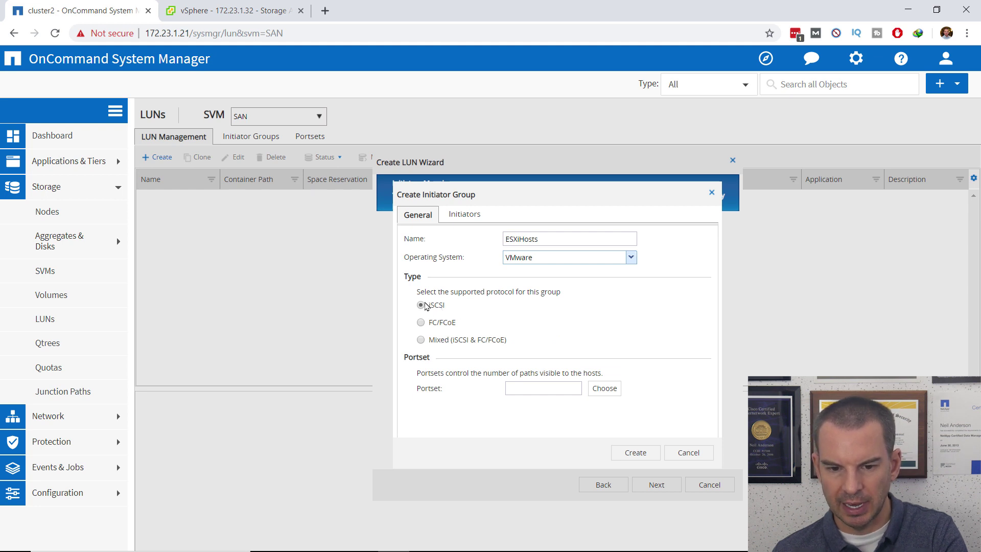
- Copy the first host's iSCSI name (esxi1) from Notepad into the new group's initiators, followed by a comma
left_click(462, 215)
left_click(443, 280)
mouse_move(678, 546)
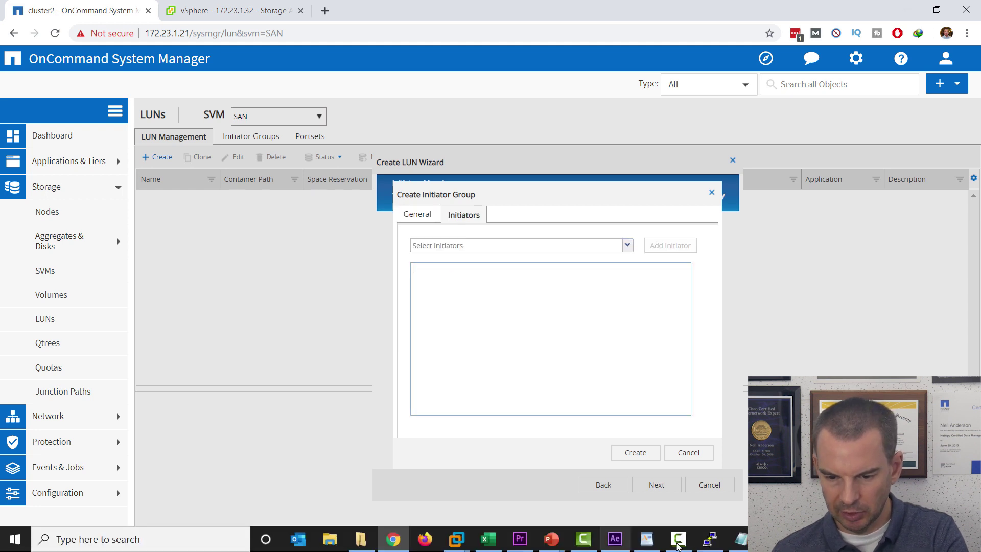
left_click(738, 540)
left_click_drag(352, 106, 154, 101)
key("ctrl+c")
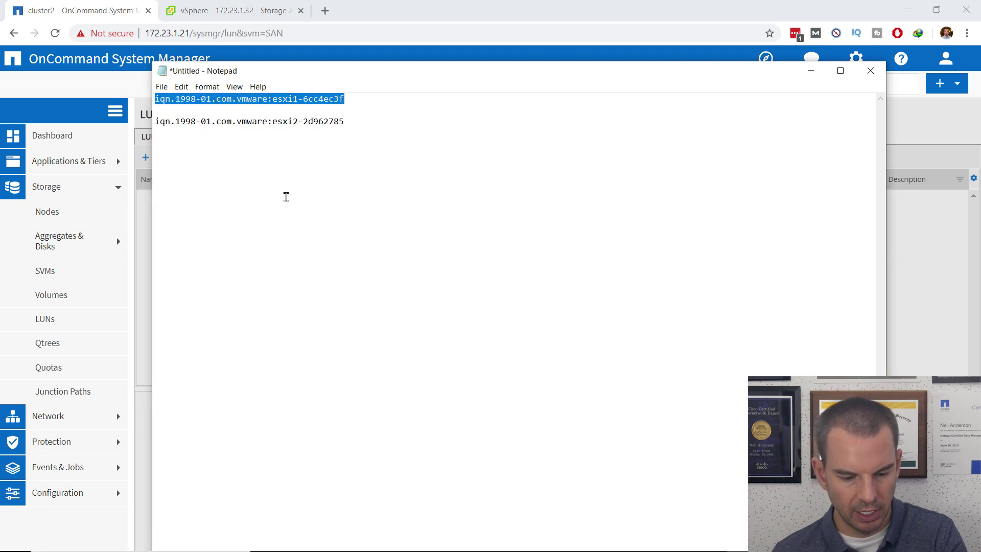
mouse_move(756, 550)
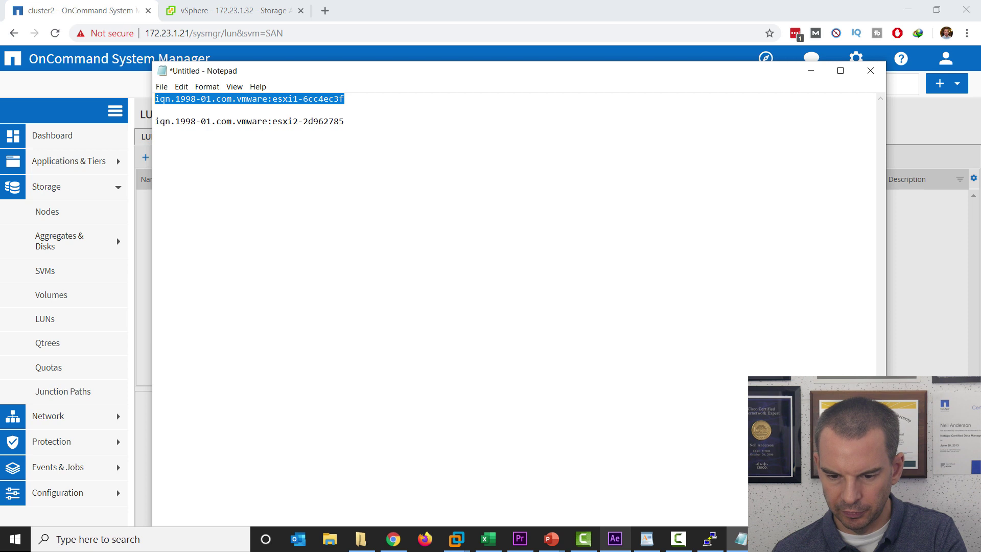
left_click(138, 409)
left_click(485, 283)
key("ctrl+v")
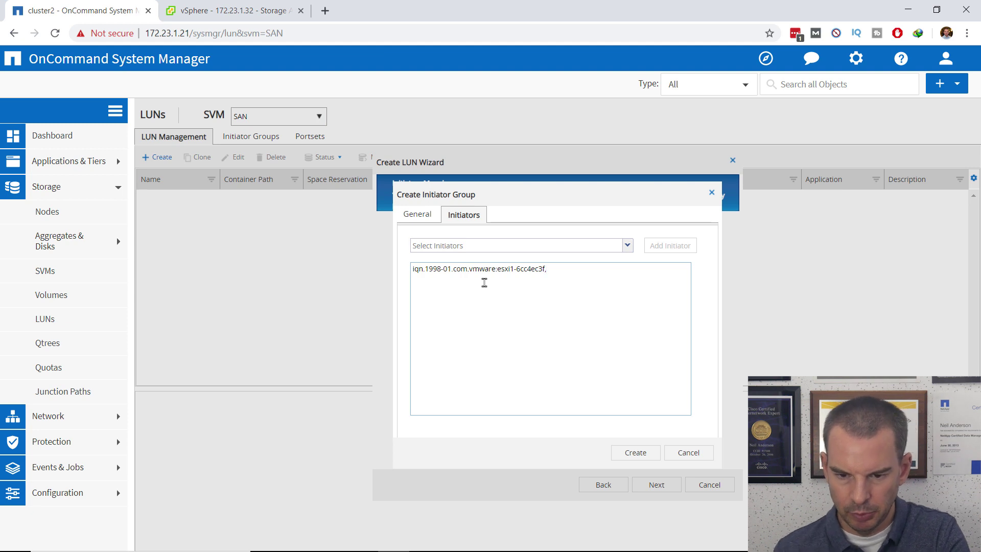
- Copy the second host's iSCSI name (esxi2) from Notepad into the initiators after the first, and create the ESXiHosts group
left_click(736, 546)
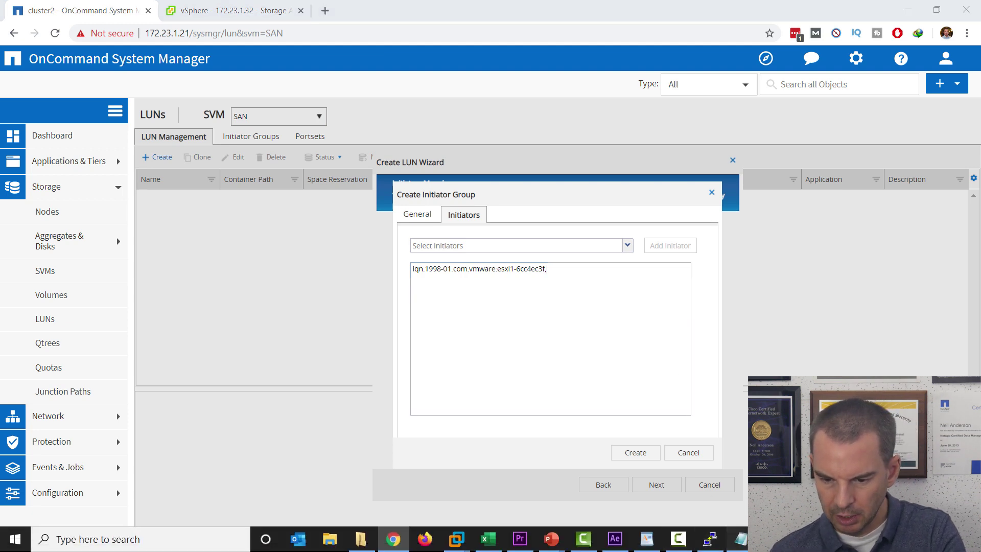
left_click_drag(344, 122, 154, 121)
key("ctrl+c")
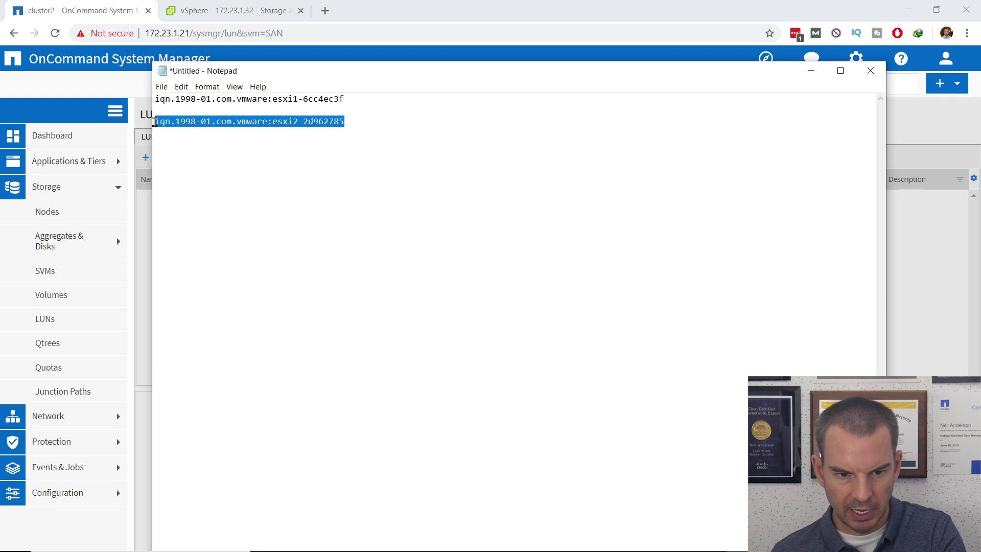
left_click(141, 324)
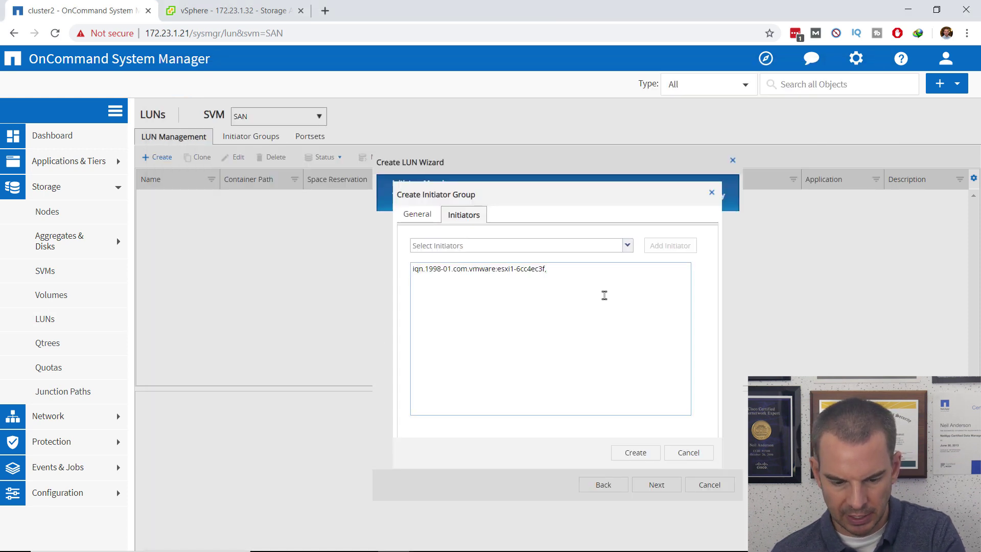
key("ctrl+v")
left_click(636, 452)
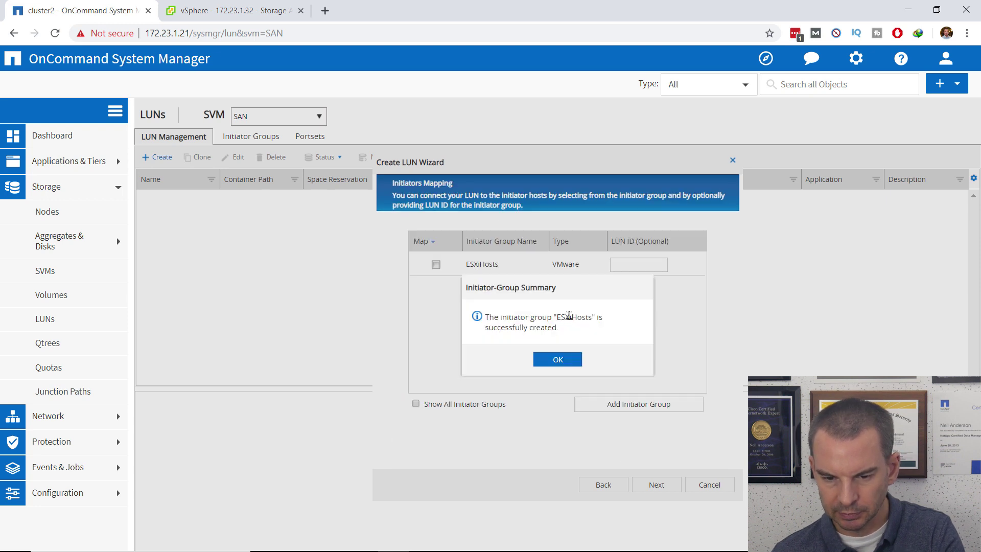
left_click(558, 360)
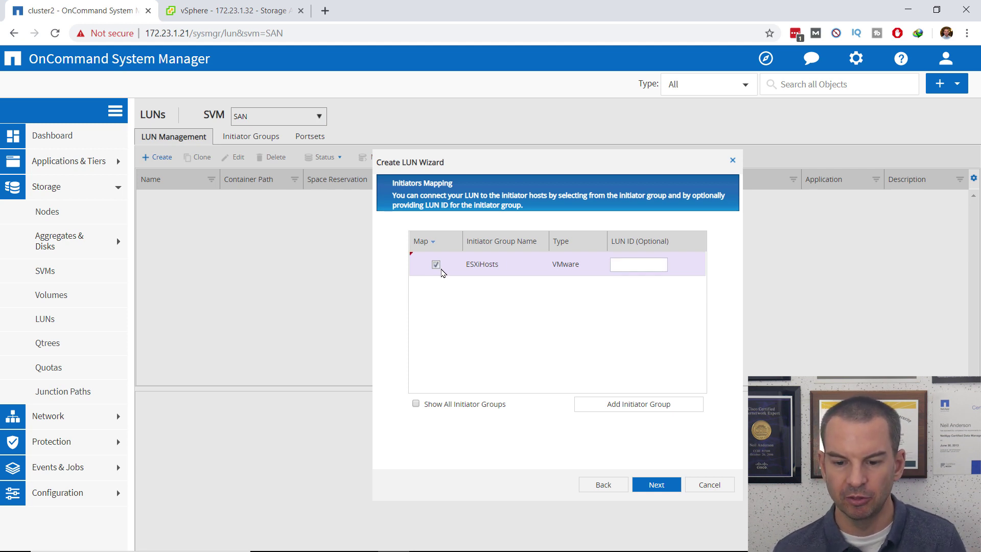
- Finish creating SANlun1 mapped to the ESXiHosts group without managing storage QoS, and check the SVM's initiator groups
left_click(664, 491)
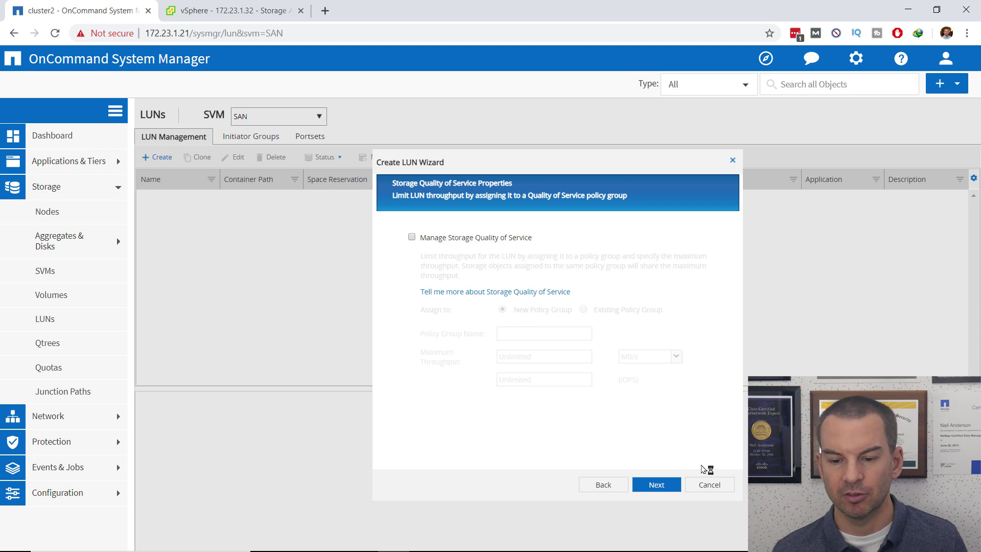
left_click(651, 487)
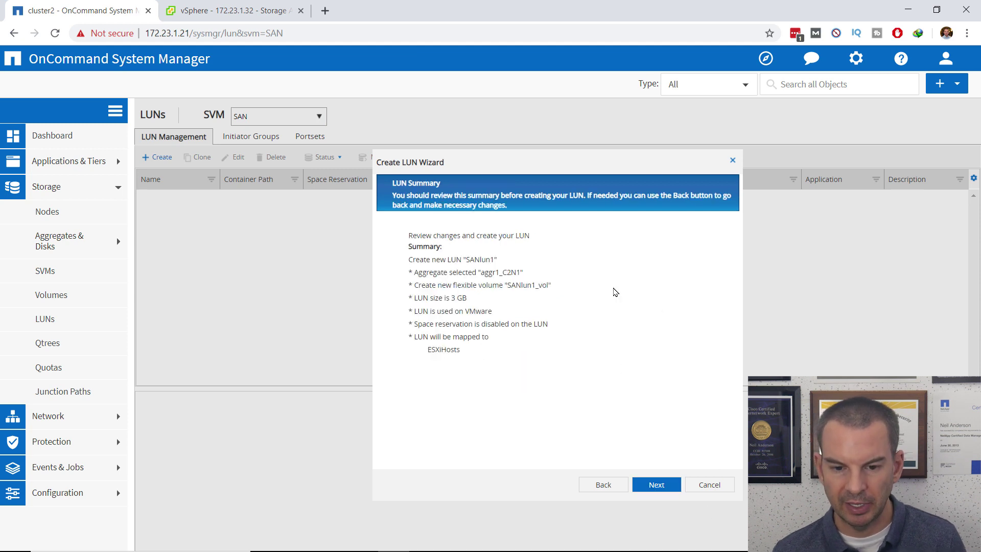
left_click(650, 489)
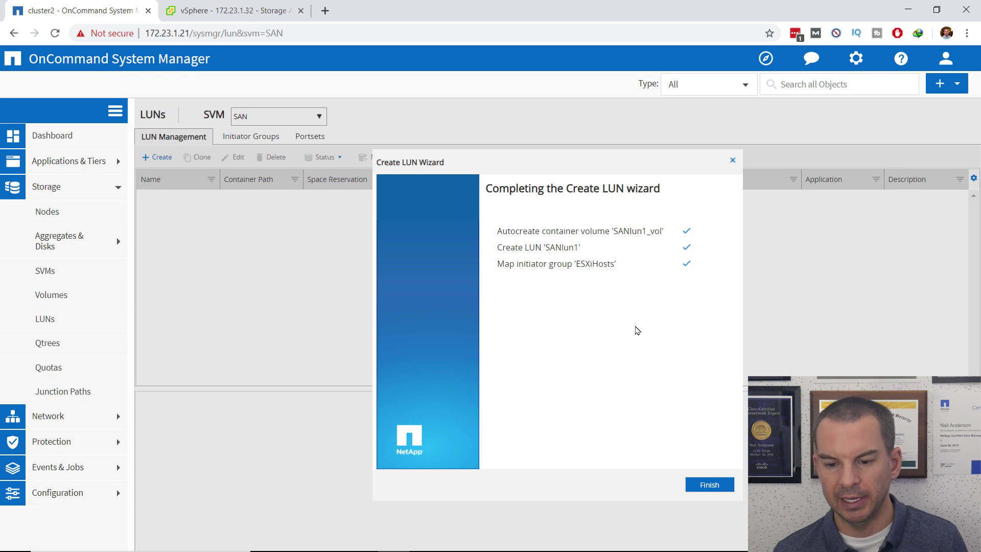
left_click(702, 486)
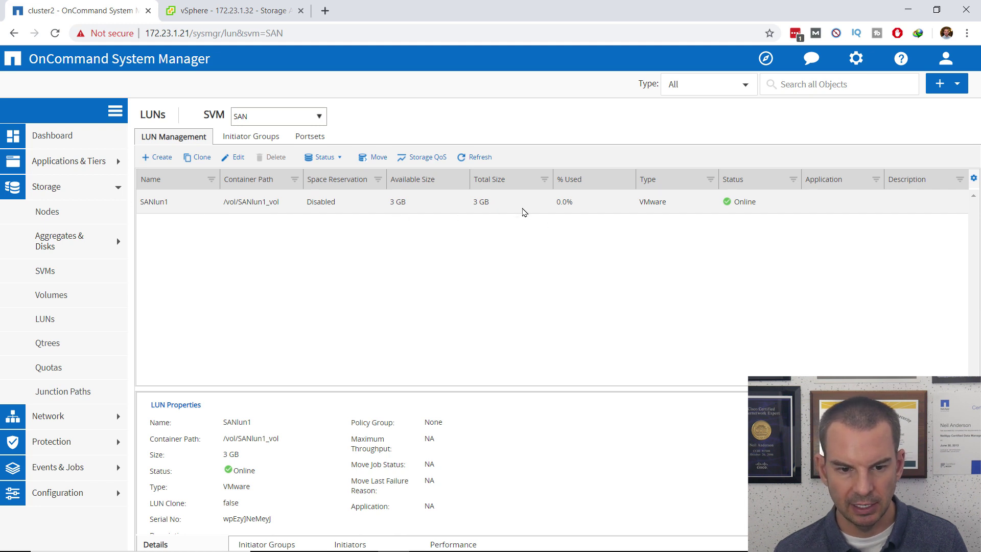
left_click(239, 141)
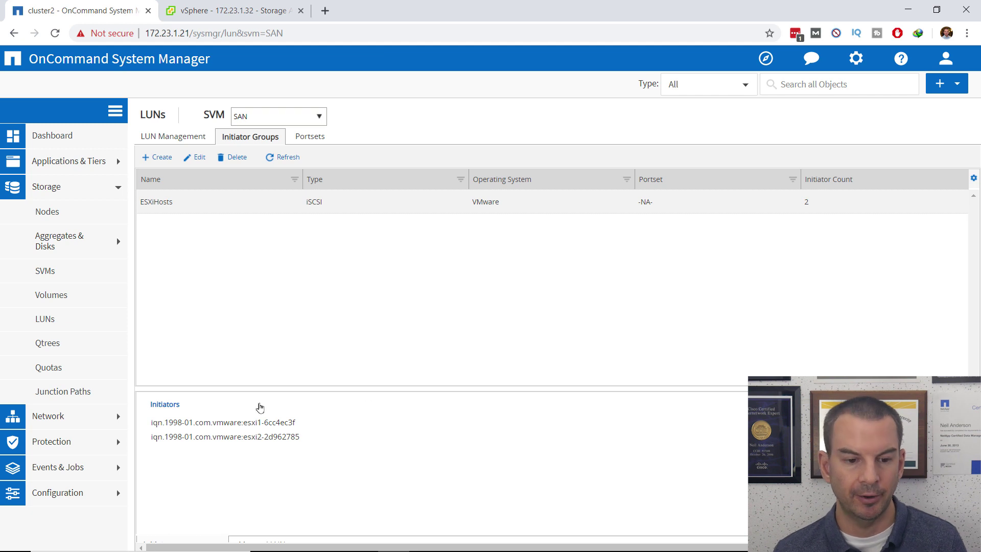
- Check the volumes on the SAN SVM, looking for the one that holds SANlun1
left_click(49, 298)
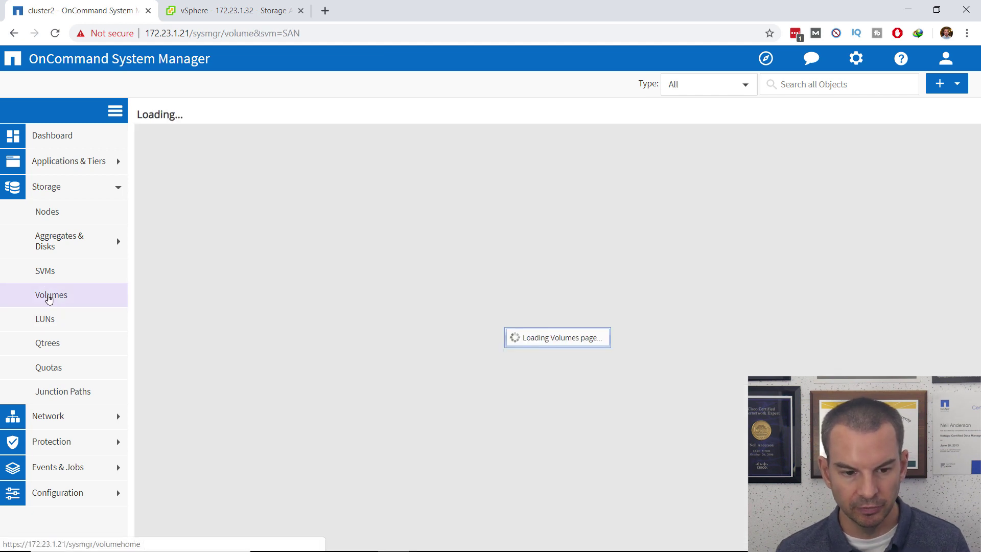
left_click(274, 218)
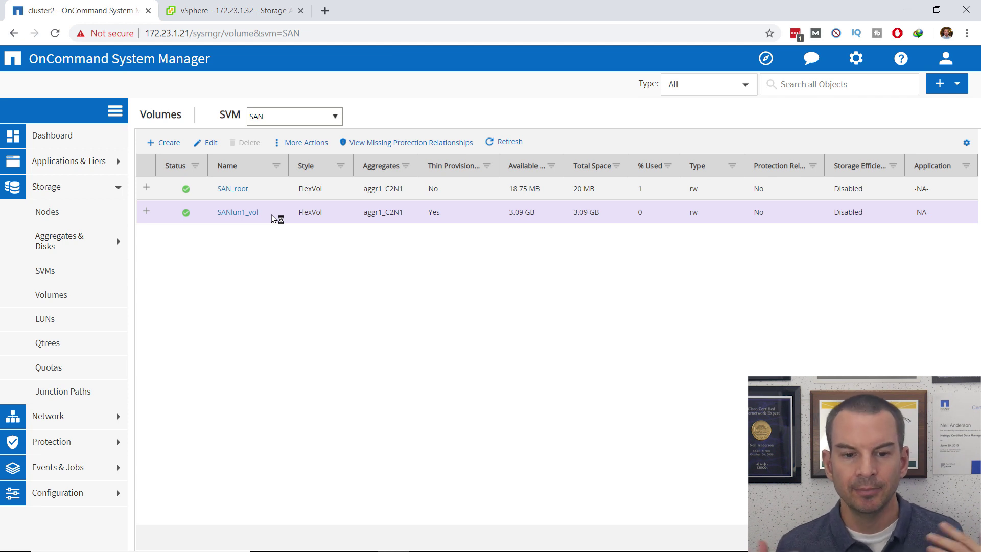
- In vSphere Client, add 172.23.12.21 as a dynamic discovery iSCSI server on host 172.23.1.31's vmhba65, keeping port 3260, and rescan the adapter
left_click(232, 12)
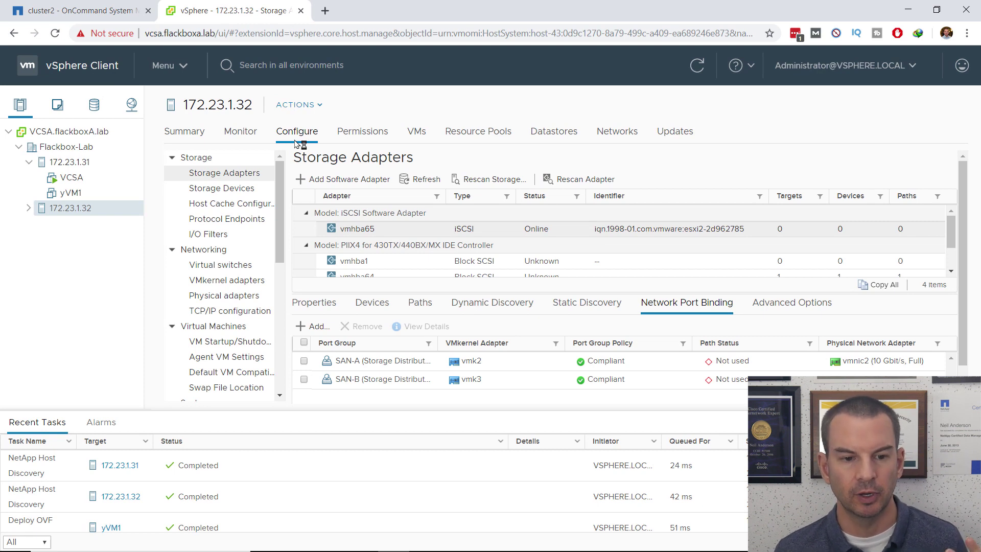
left_click(67, 169)
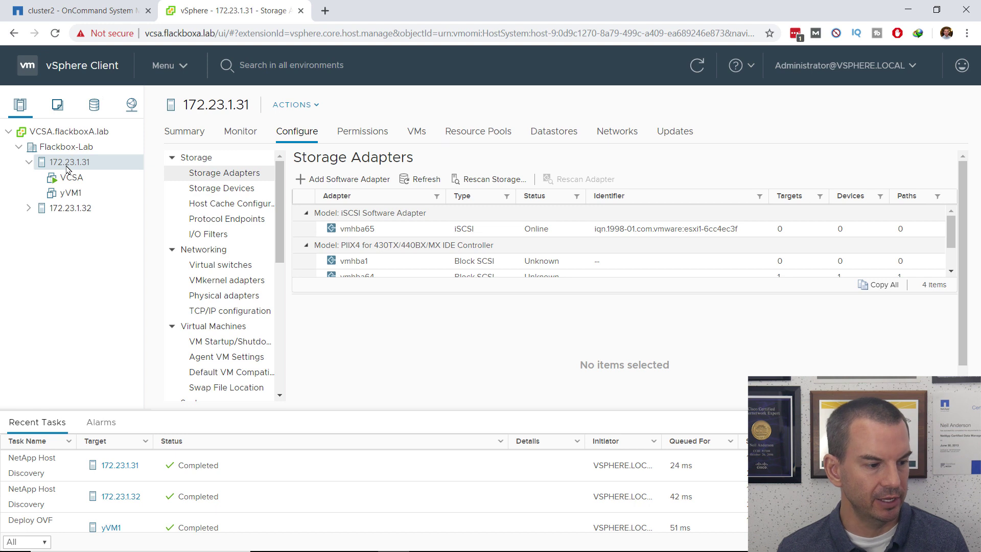
left_click(371, 230)
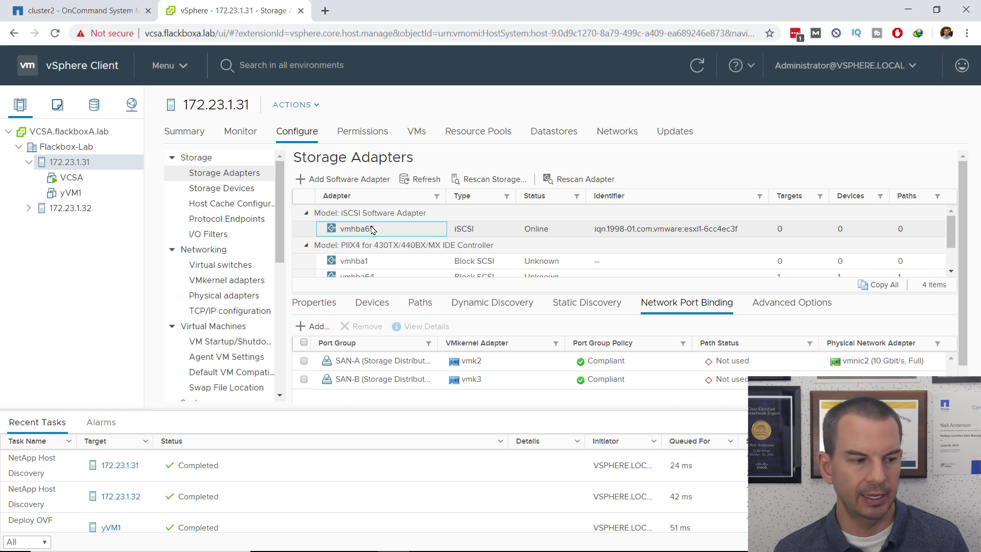
left_click(517, 308)
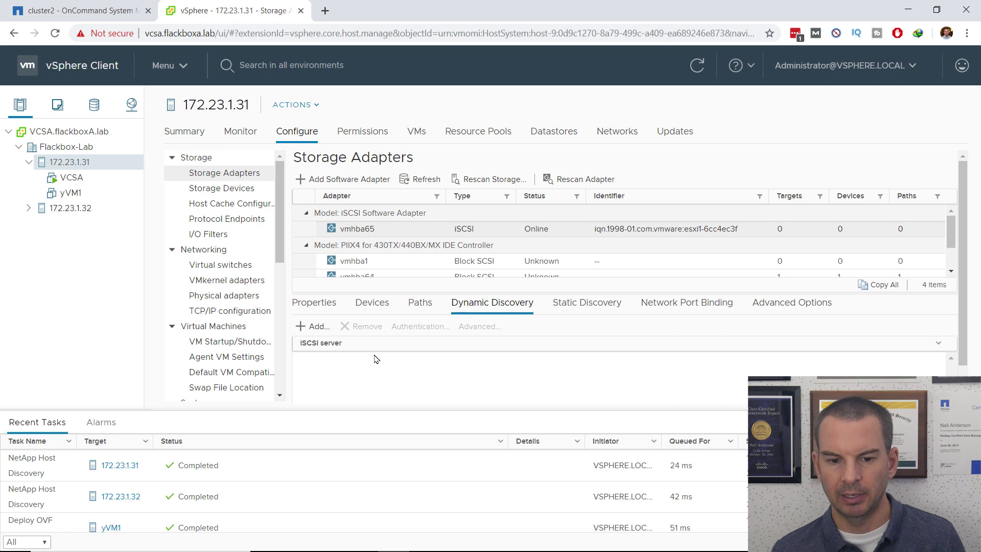
left_click(310, 327)
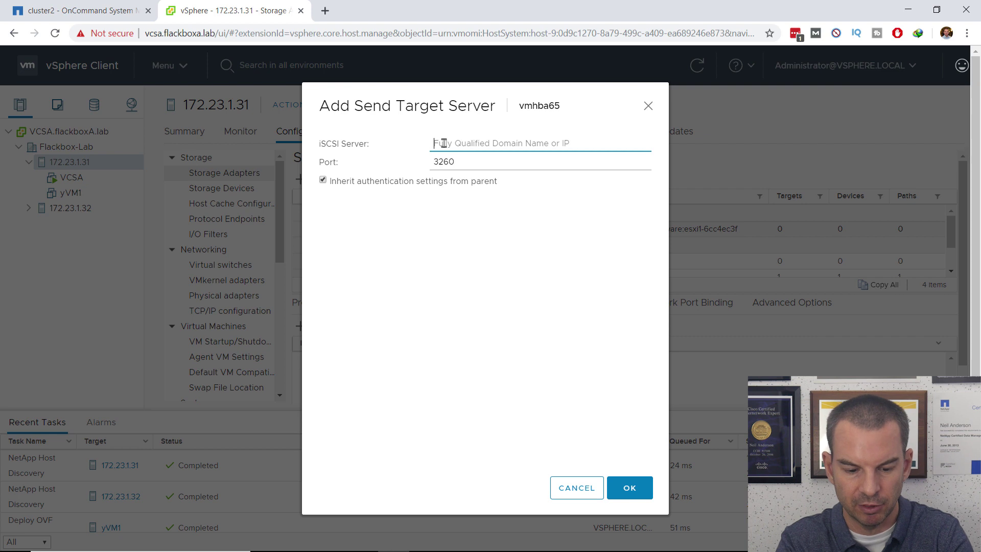
type("172.23.12.21")
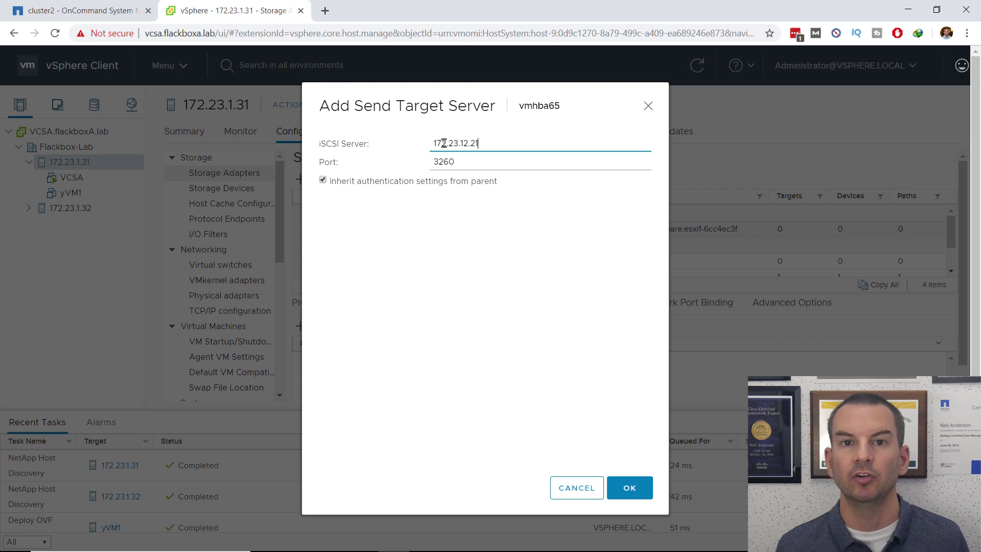
left_click(621, 488)
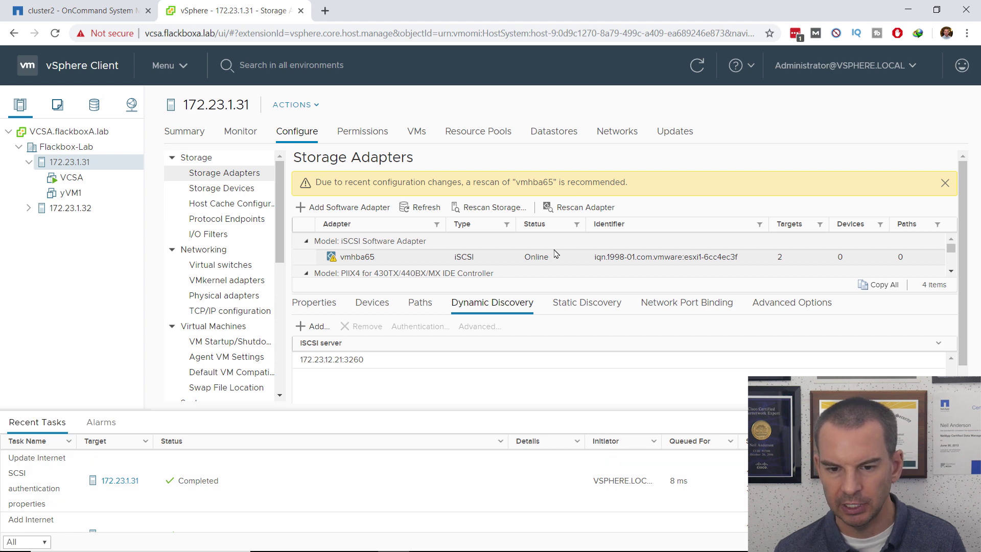
left_click(581, 211)
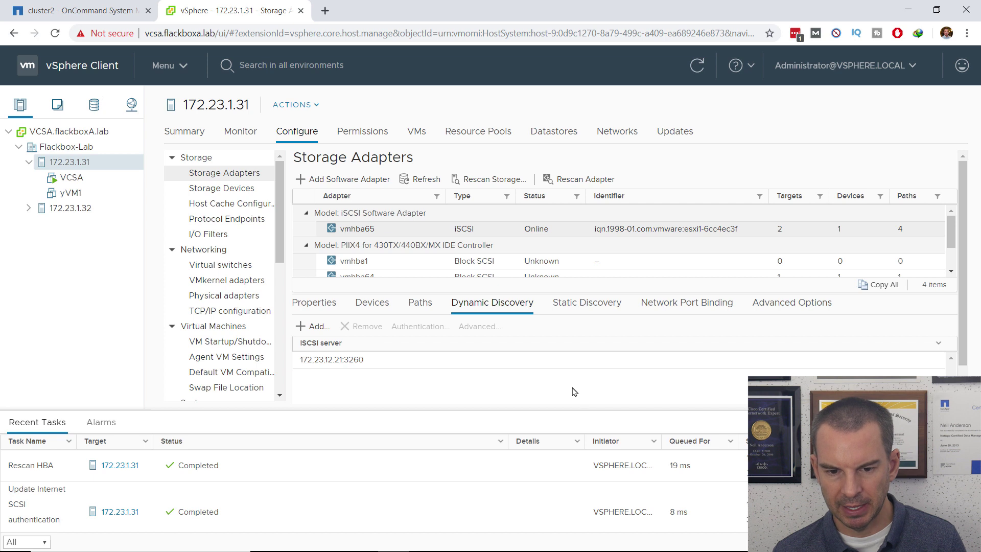
- Compare vmhba65's static discovery targets with the SAN SVM's iSCSI target node name and interfaces in OnCommand System Manager
left_click(579, 301)
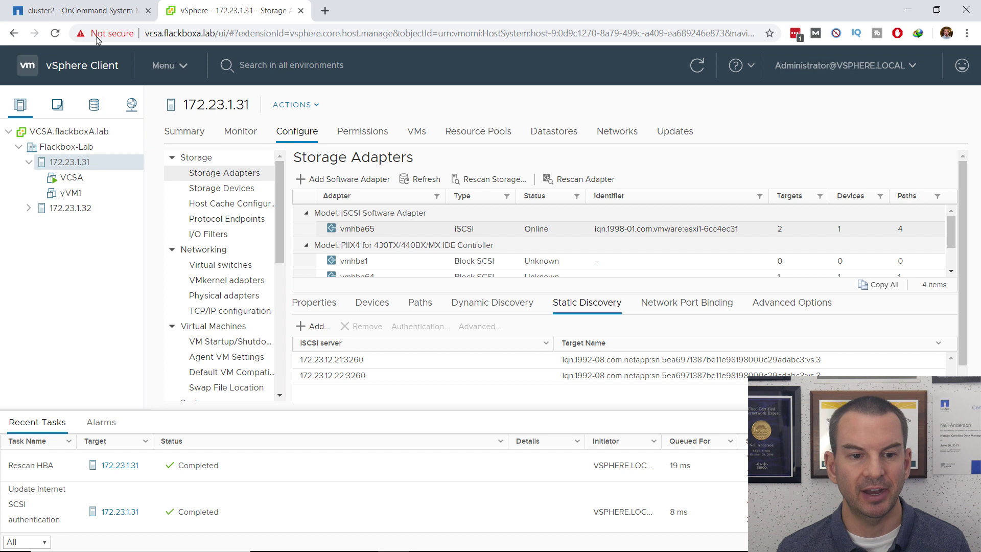
left_click(78, 11)
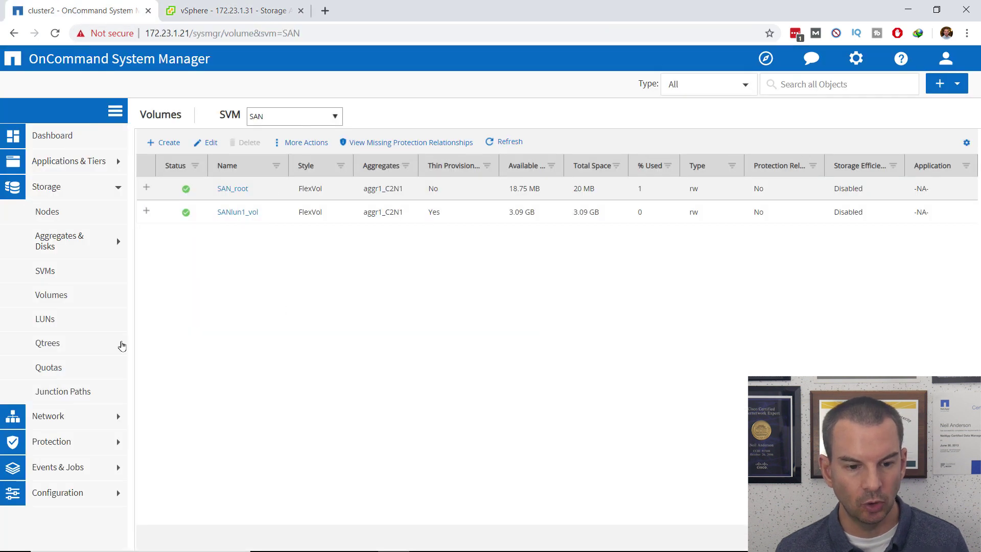
left_click(64, 280)
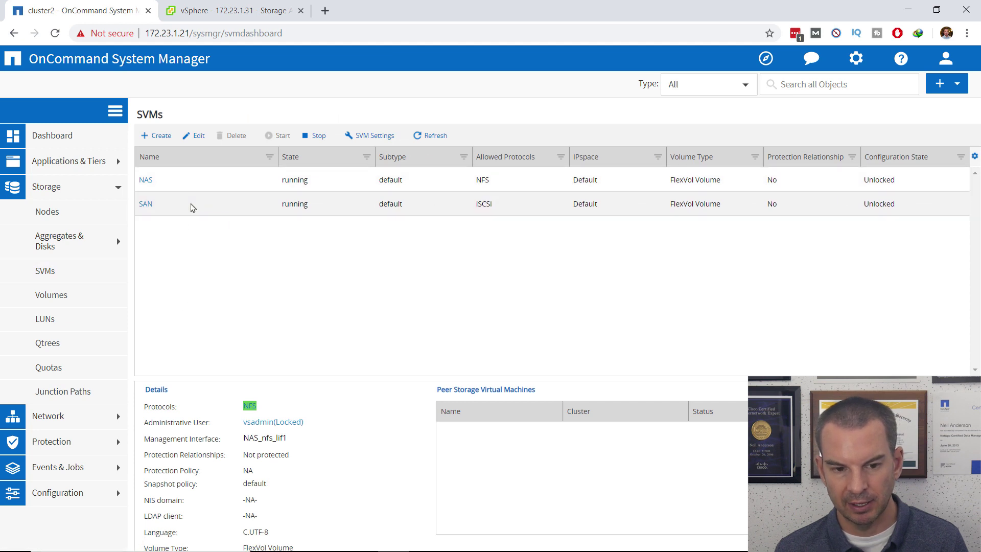
left_click(193, 207)
left_click(377, 136)
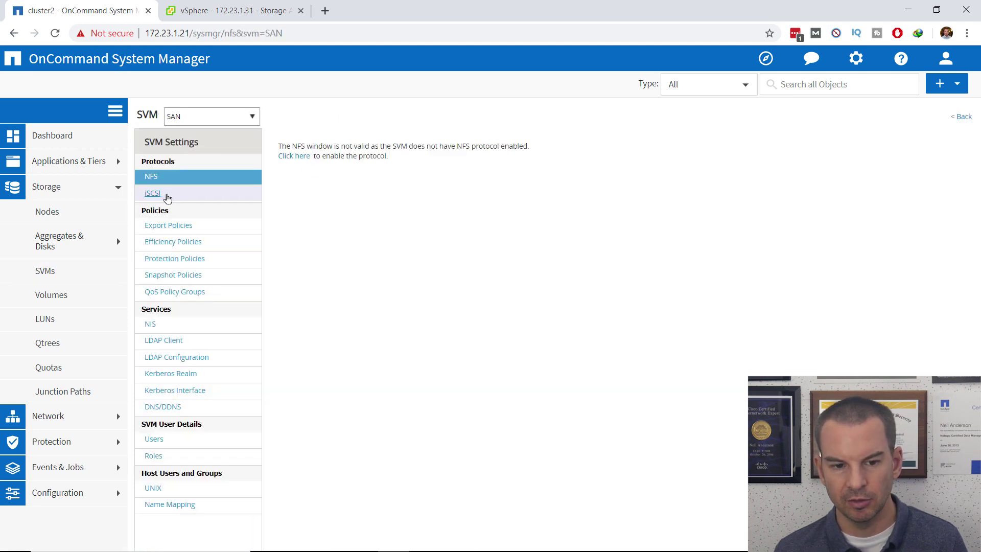
left_click(152, 193)
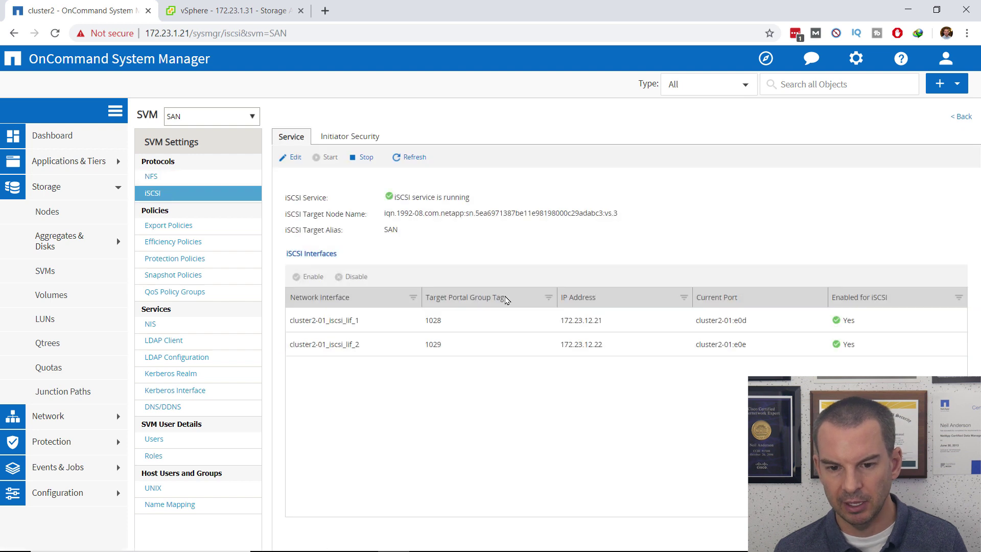
left_click_drag(386, 213, 631, 220)
left_click(237, 11)
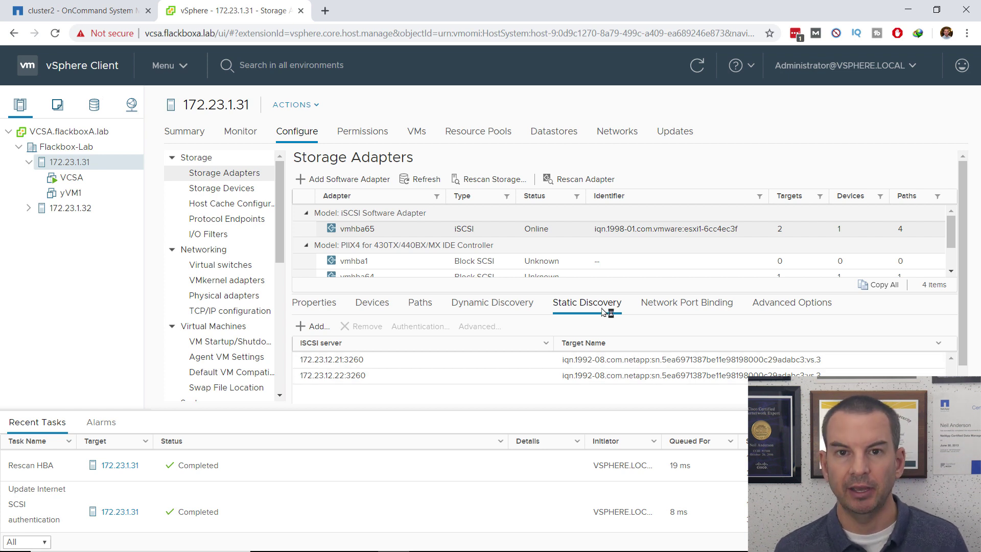
- Examine the NetApp iSCSI disk among vmhba65's devices and the status of the adapter's paths
left_click(383, 307)
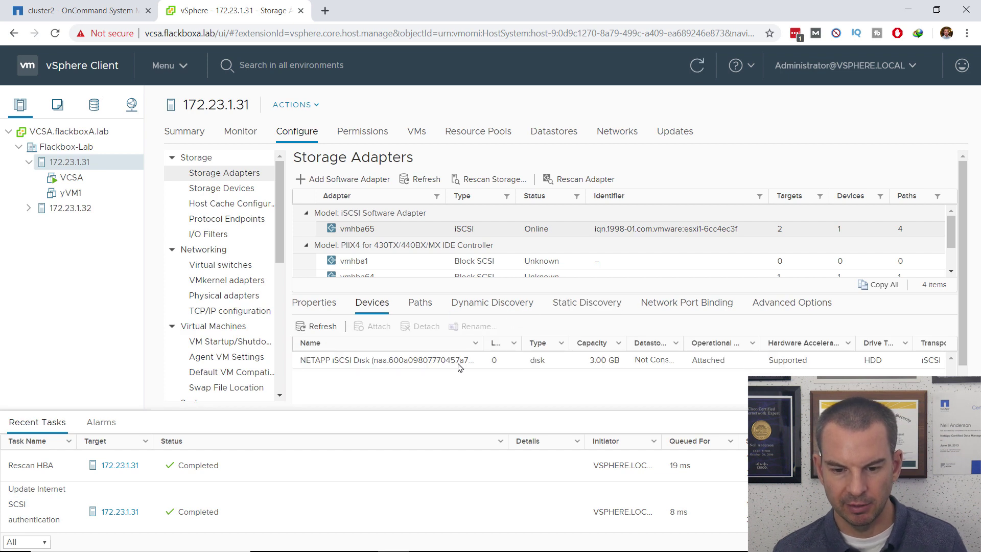
left_click(337, 360)
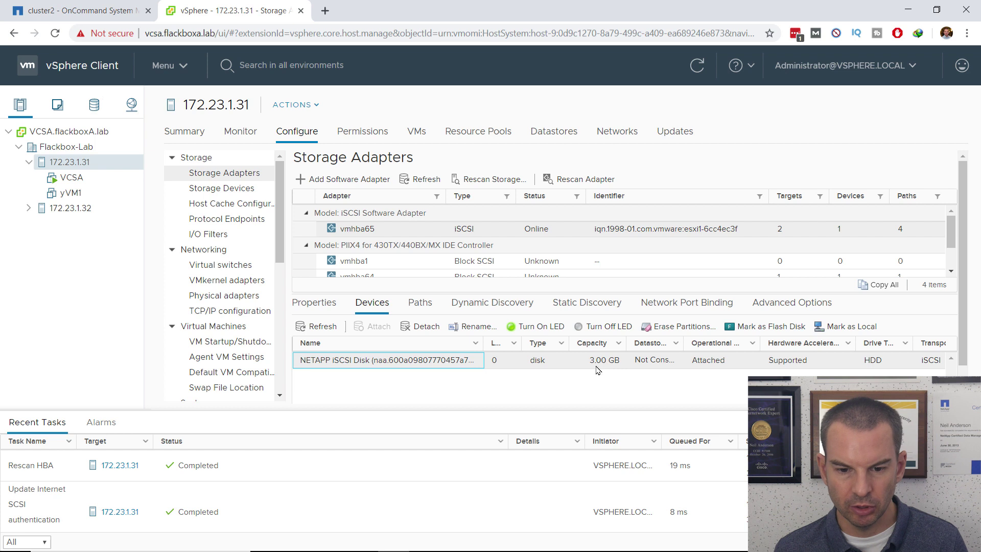
left_click(420, 304)
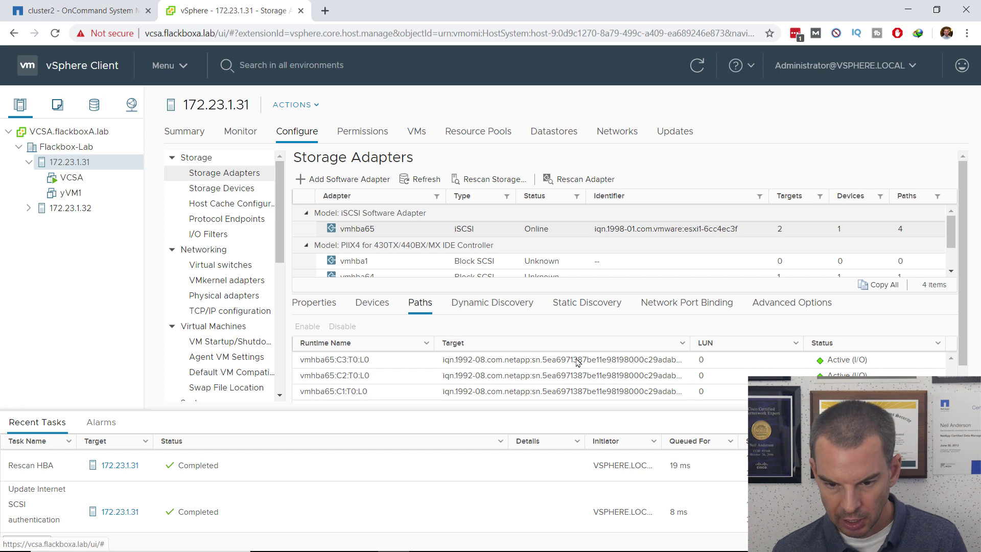
scroll(627, 368, "down", 1)
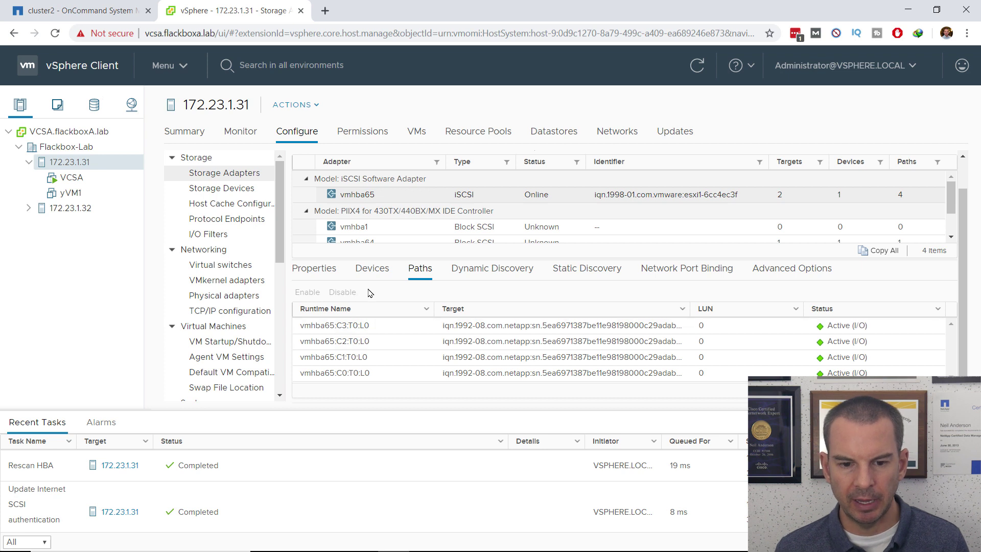
- Review the CHAP authentication methods available for vmhba65 and leave the settings without saving
left_click(316, 272)
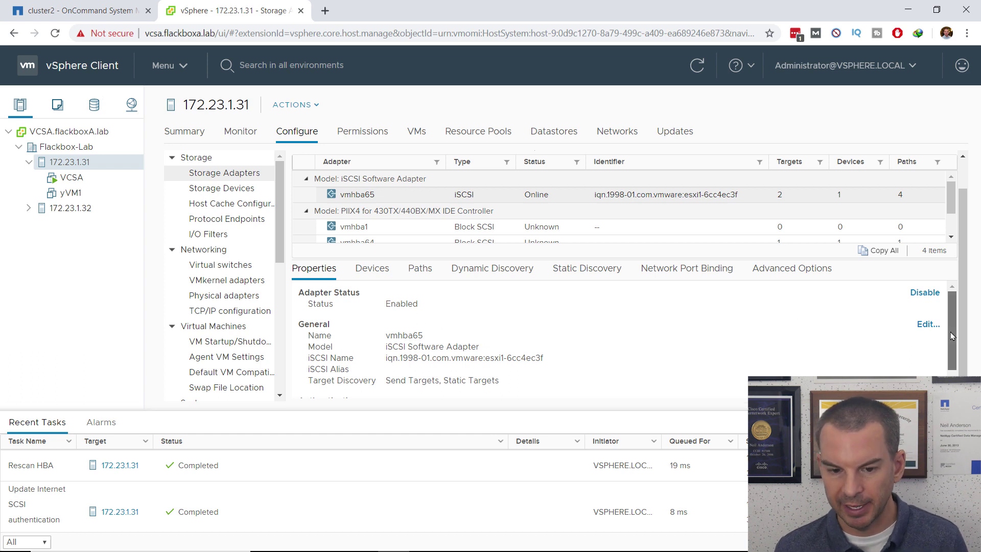
scroll(950, 332, "down", 1)
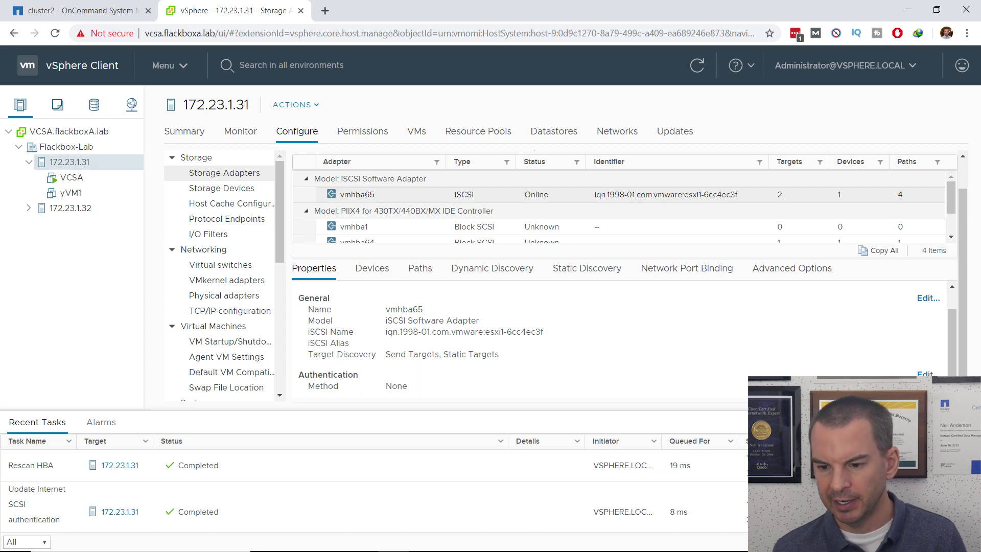
left_click(925, 374)
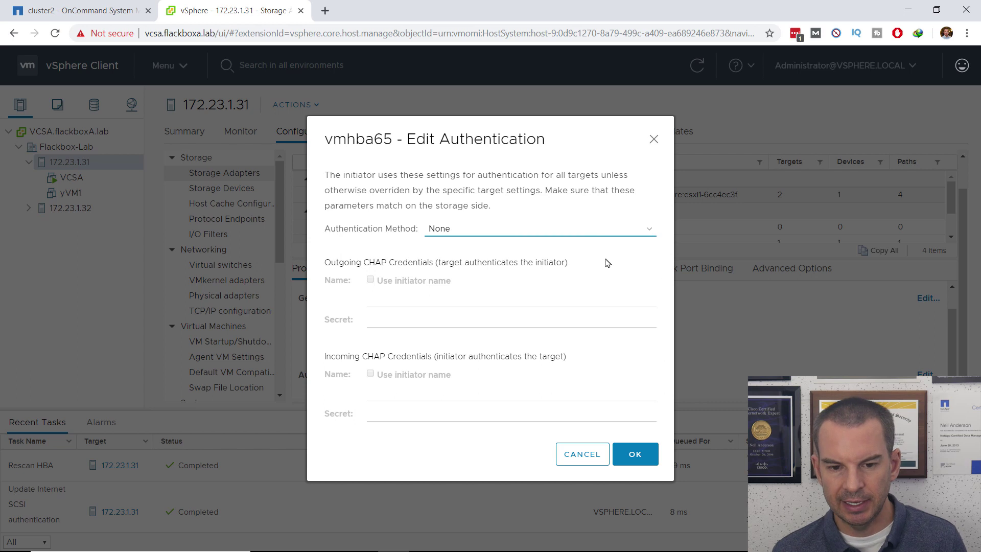
left_click(503, 230)
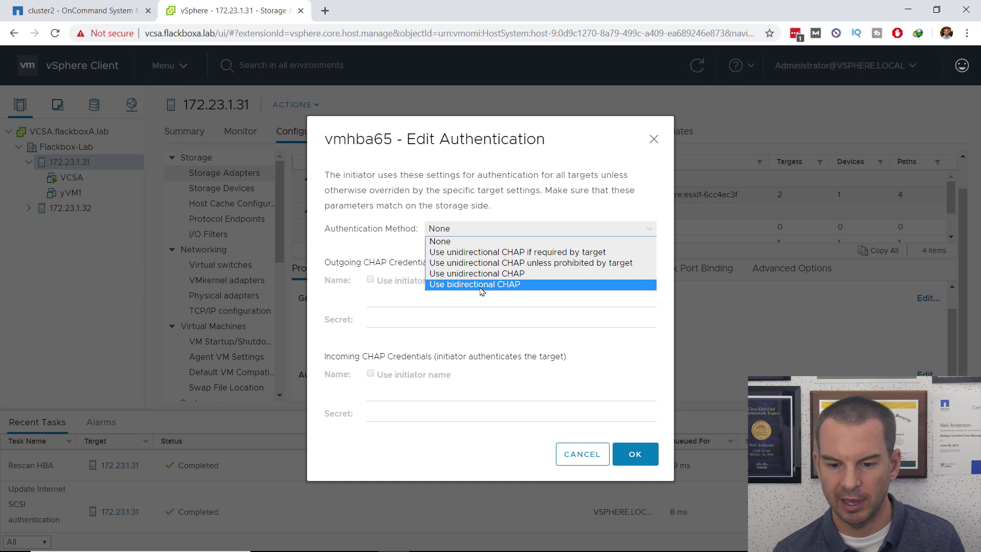
left_click(577, 454)
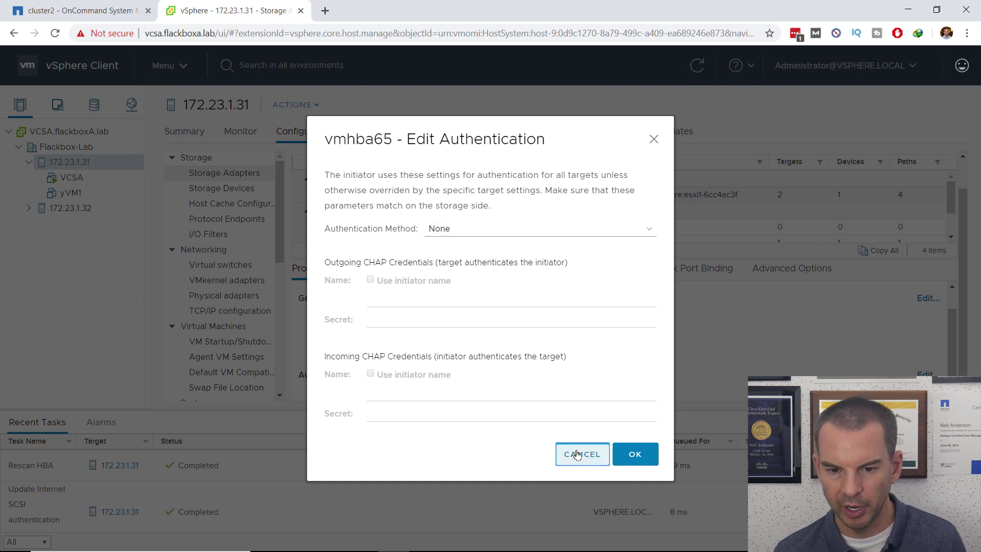
left_click(577, 455)
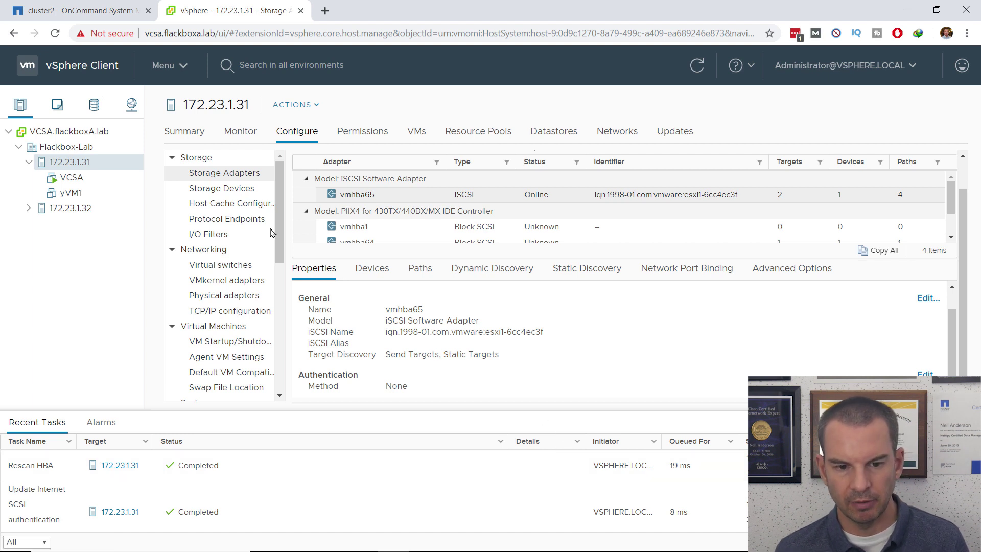
- Inspect the NetApp iSCSI disk's multipathing policies in host 172.23.1.31's storage devices
left_click(215, 190)
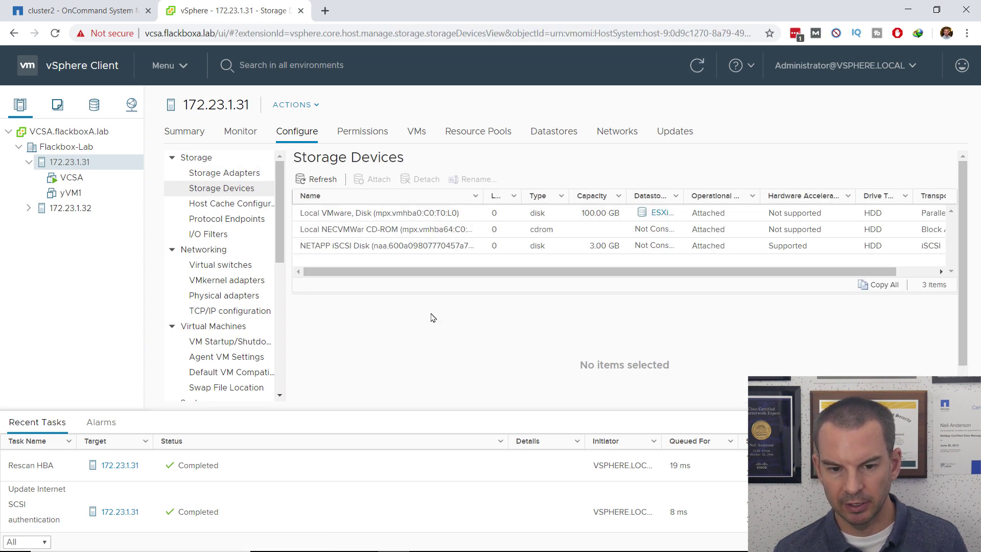
left_click(340, 248)
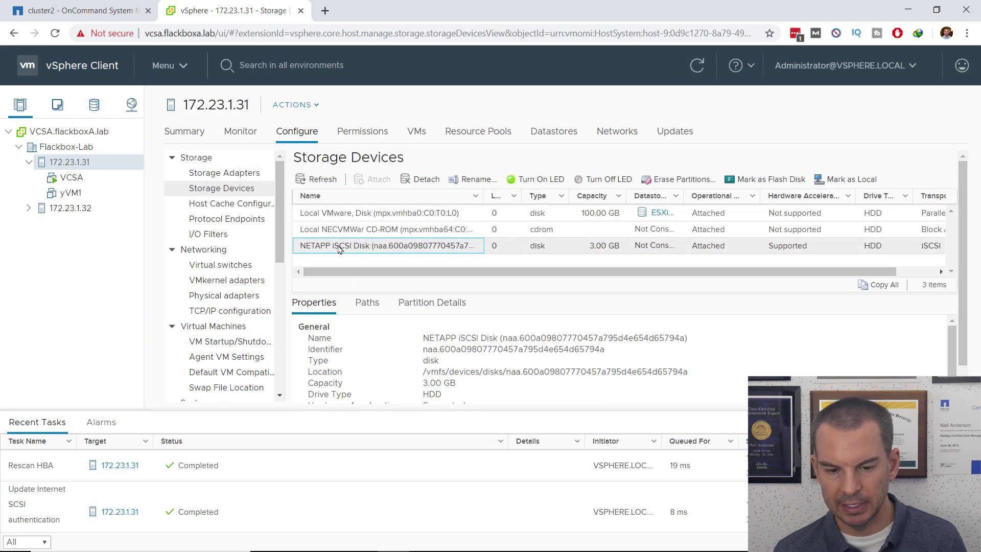
scroll(951, 351, "down", 2)
scroll(966, 351, "down", 1)
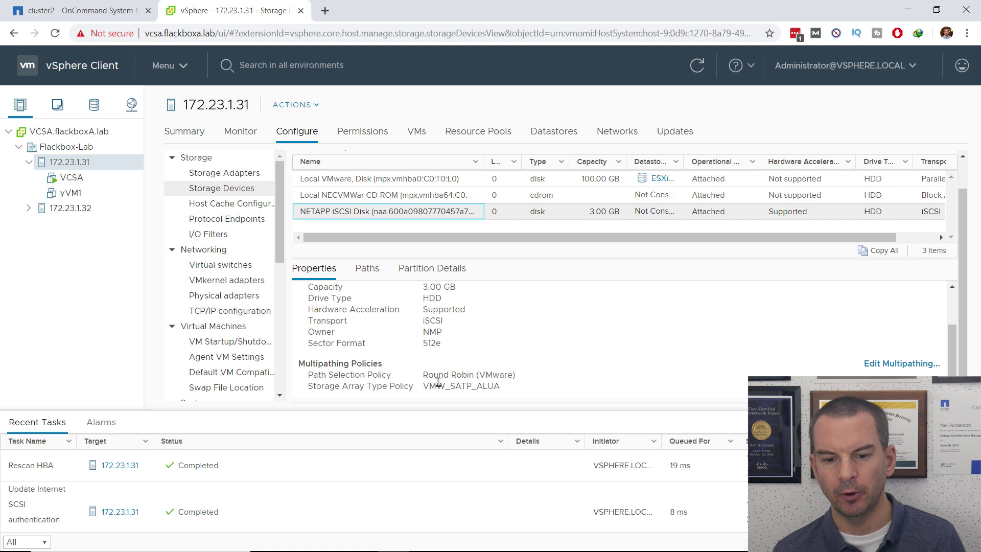
left_click_drag(424, 373, 477, 372)
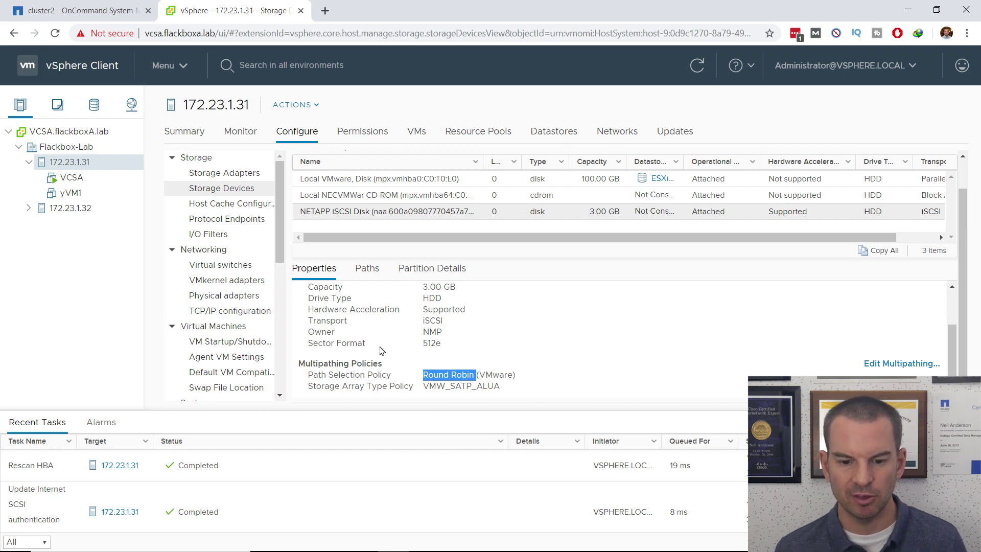
- Switch to the PuTTY session on cluster2 and run "vserver iscsi connection show" to list the iSCSI connections
mouse_move(460, 547)
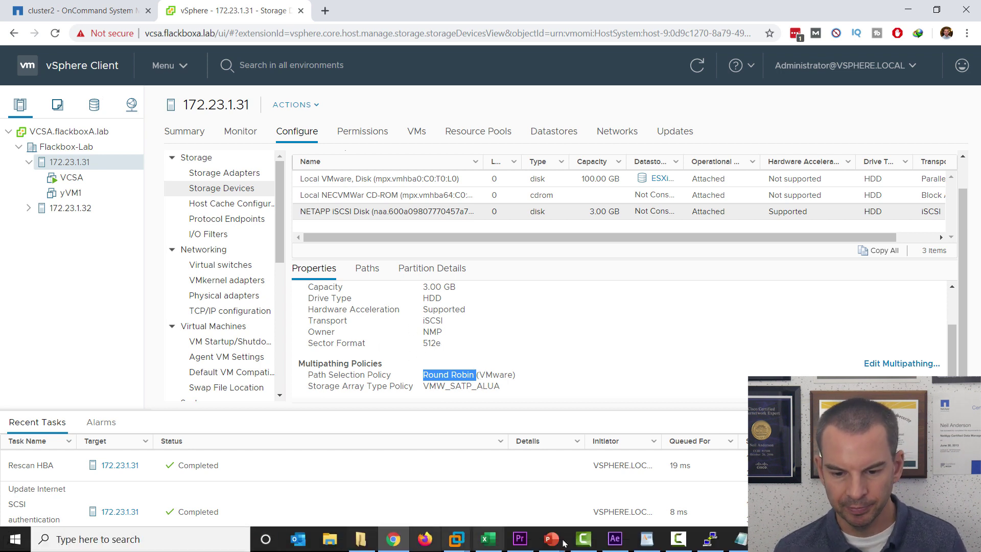
left_click(710, 539)
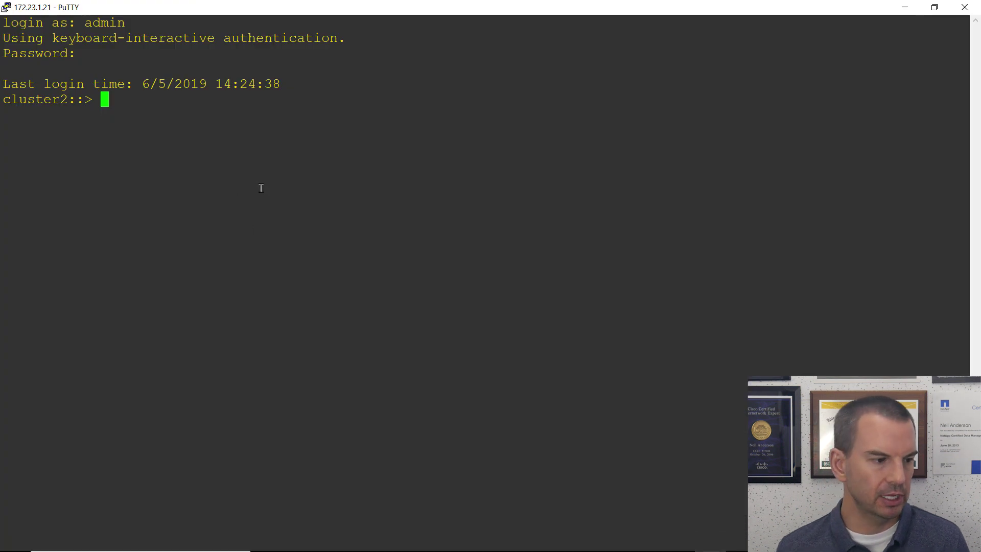
type("vserver isc")
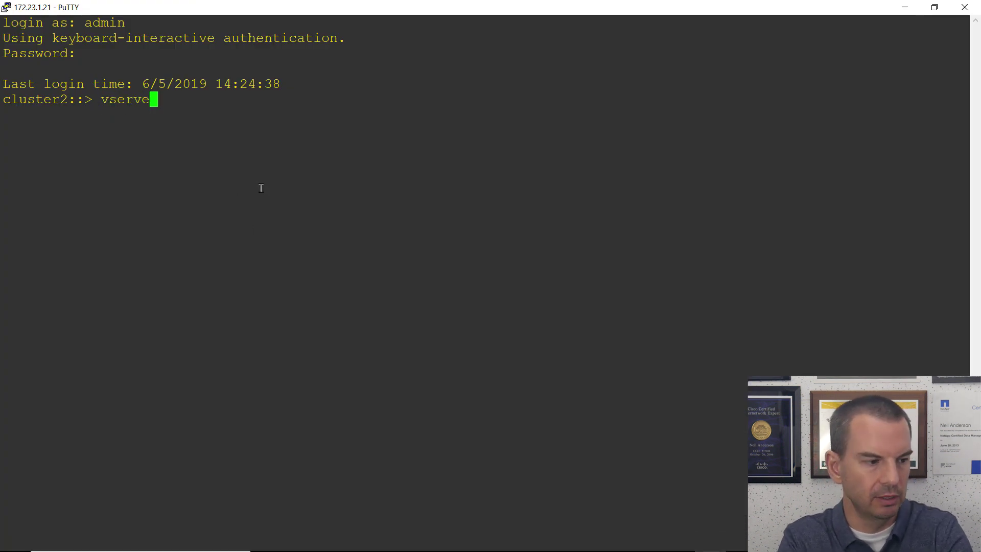
type("i co")
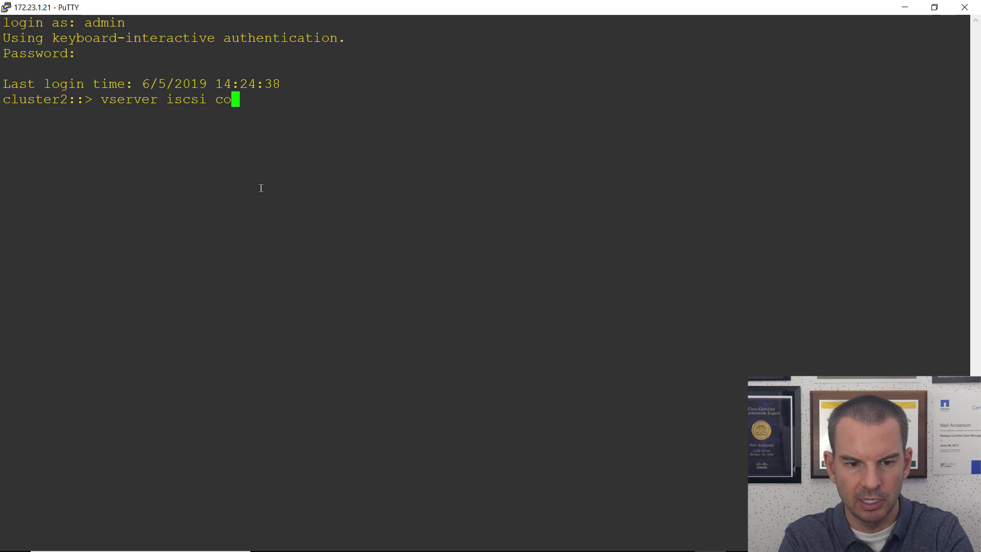
type("nnection show")
key("Return")
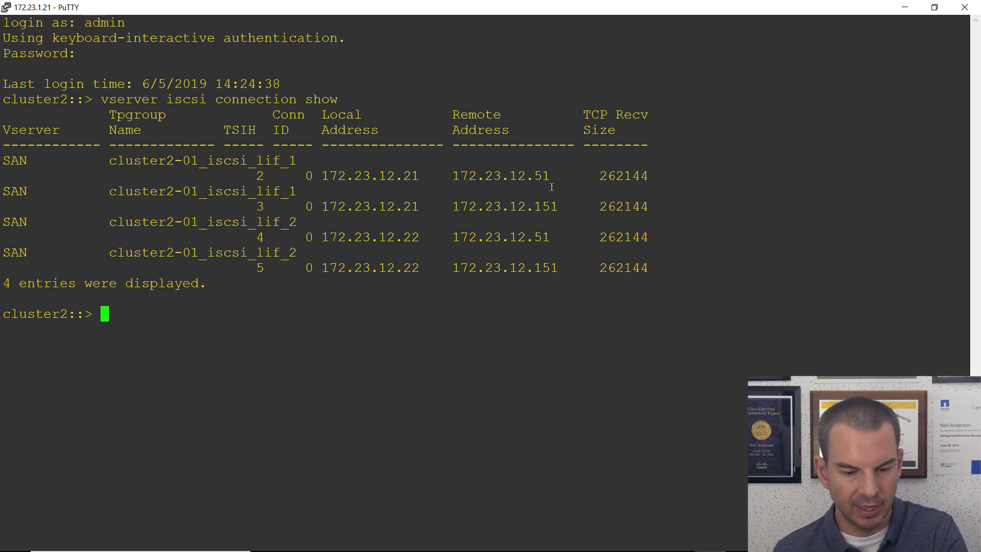
- Switch to the vSphere Client and add 172.23.12.21 on port 3260 as a dynamic discovery iSCSI server for host 172.23.1.32's vmhba65
left_click(905, 8)
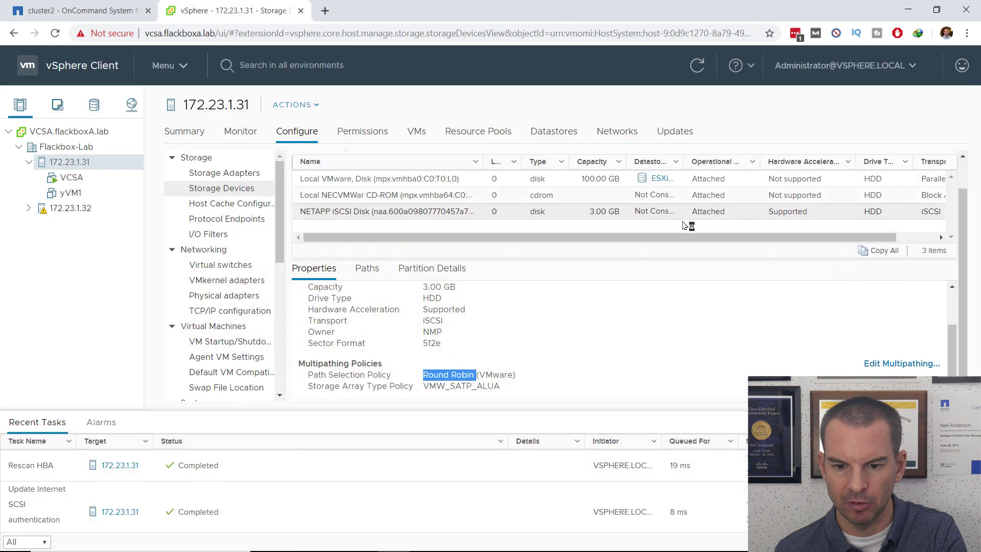
left_click(67, 209)
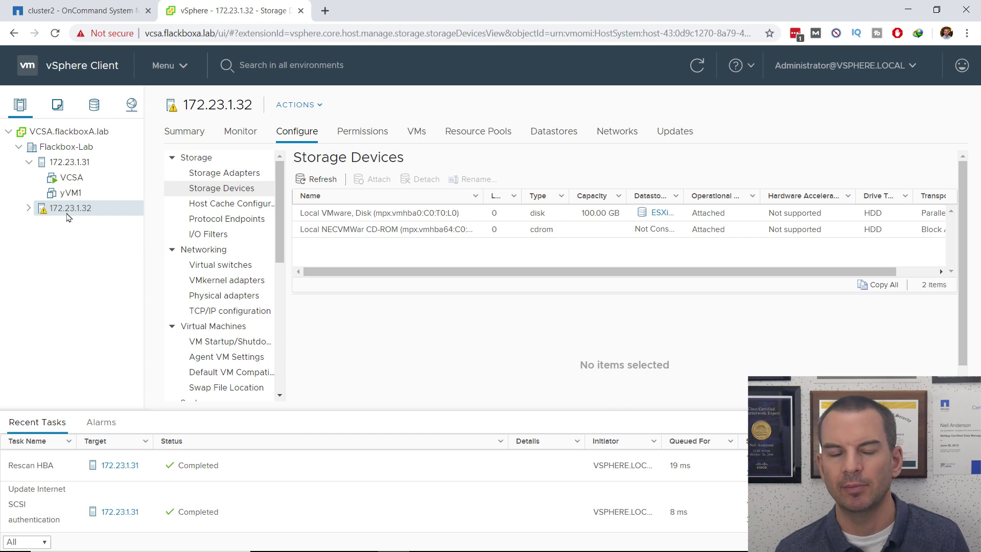
left_click(213, 179)
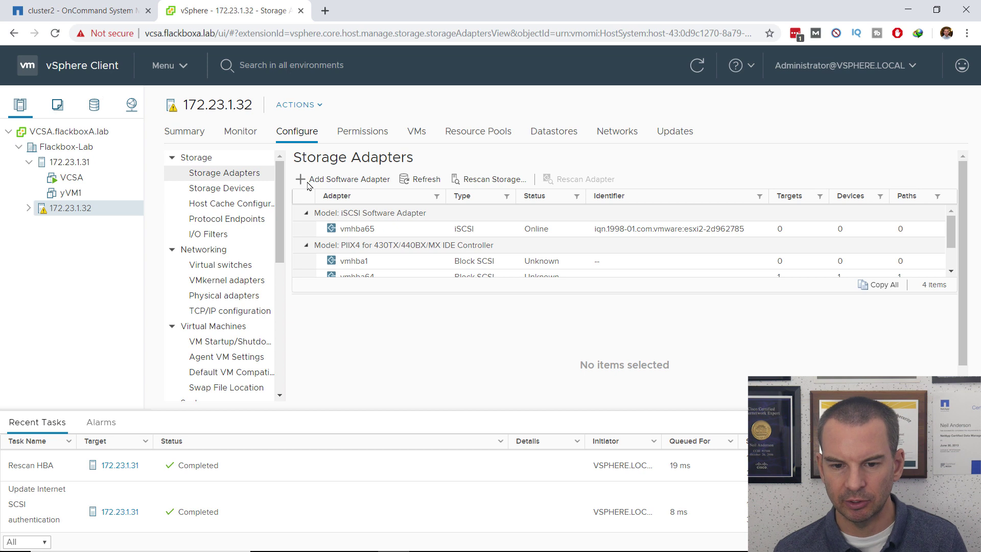
left_click(359, 231)
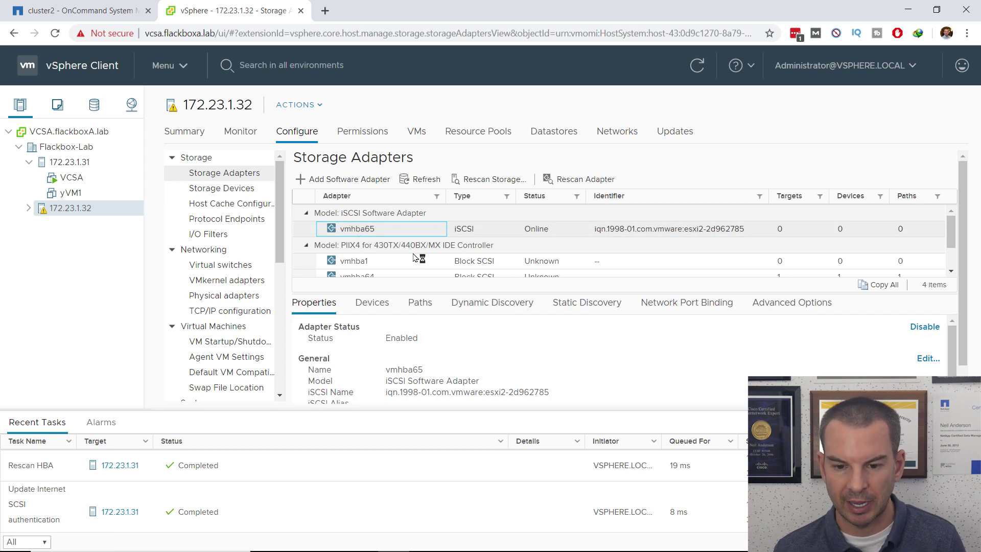
left_click(500, 309)
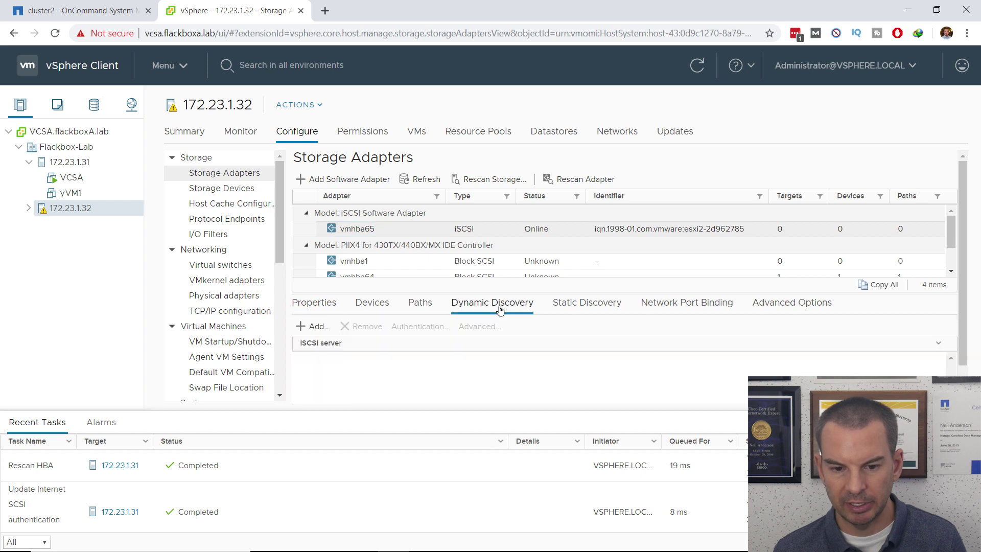
left_click(317, 327)
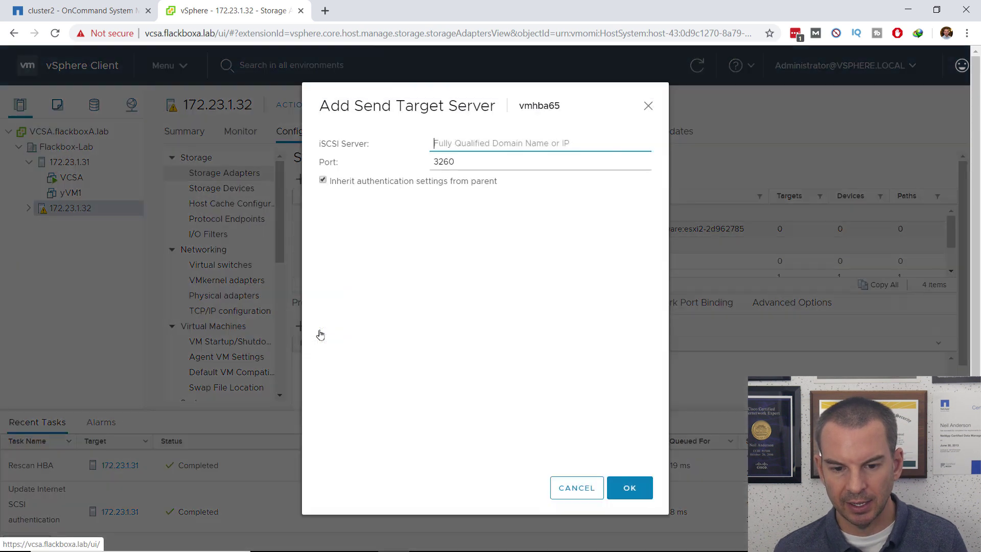
type("172")
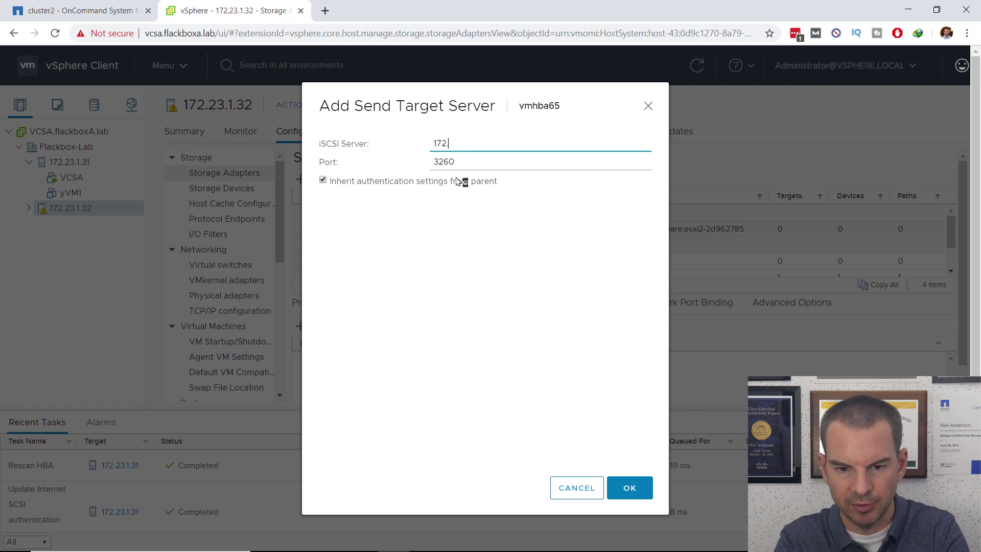
type(".23.1")
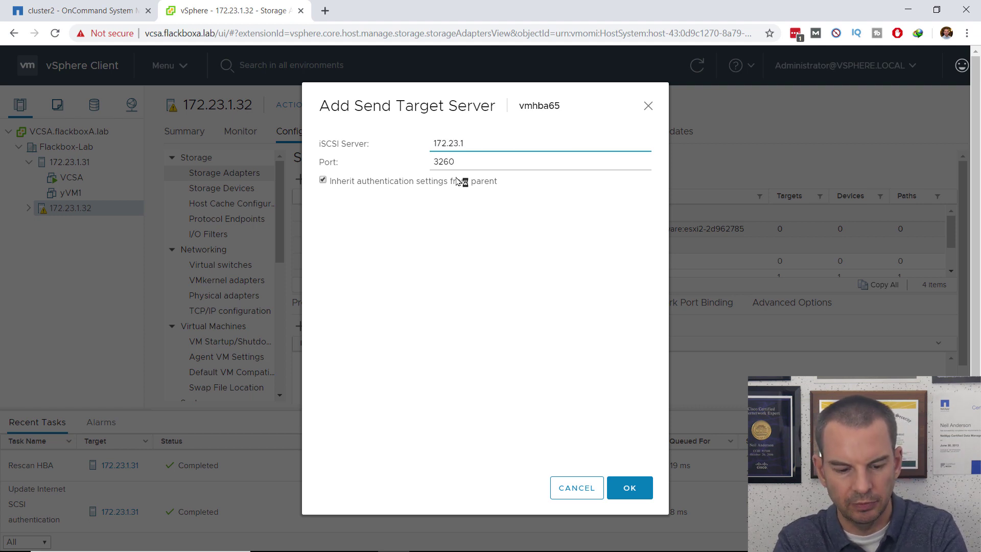
type("2.21")
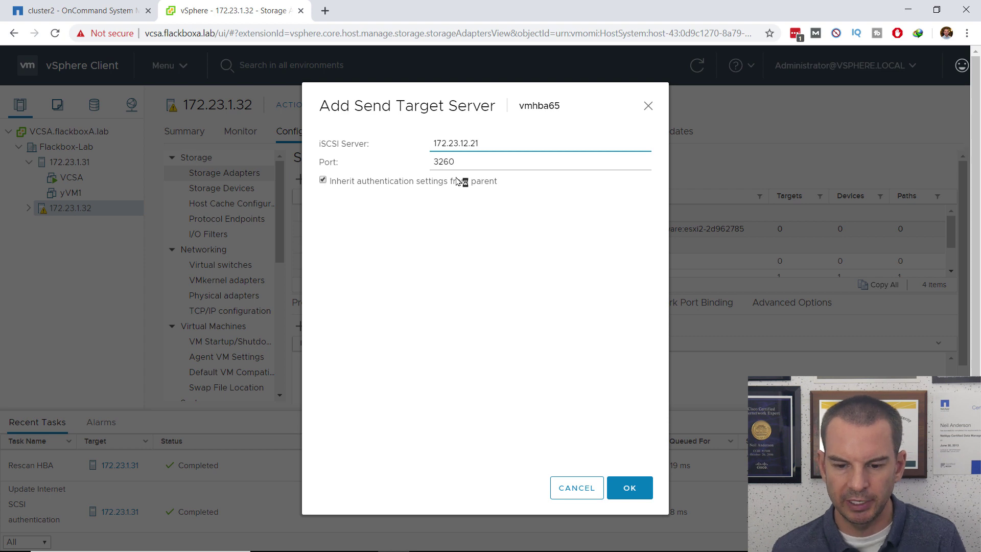
left_click(628, 489)
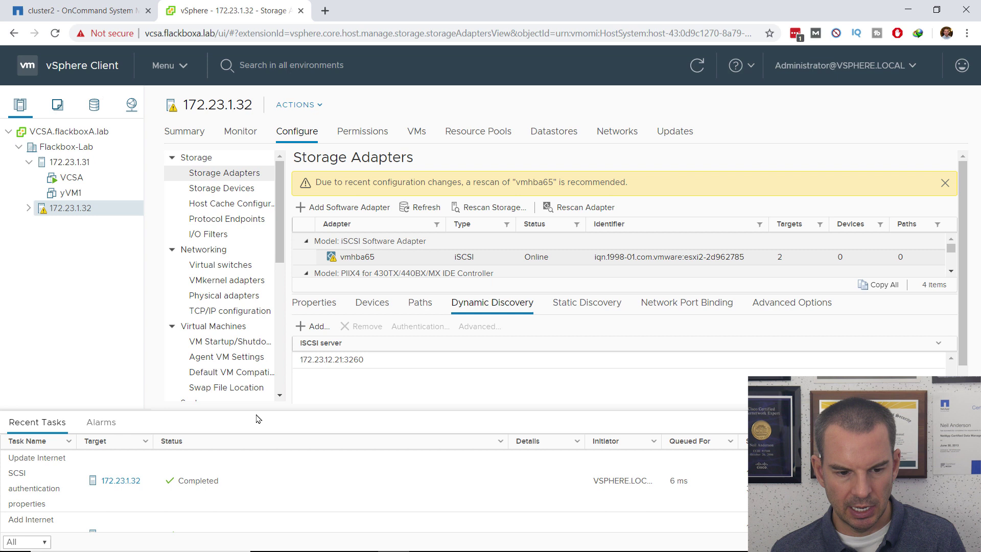
- Rescan vmhba65 on host 172.23.1.32 and inspect its static discovery targets and devices
left_click(582, 208)
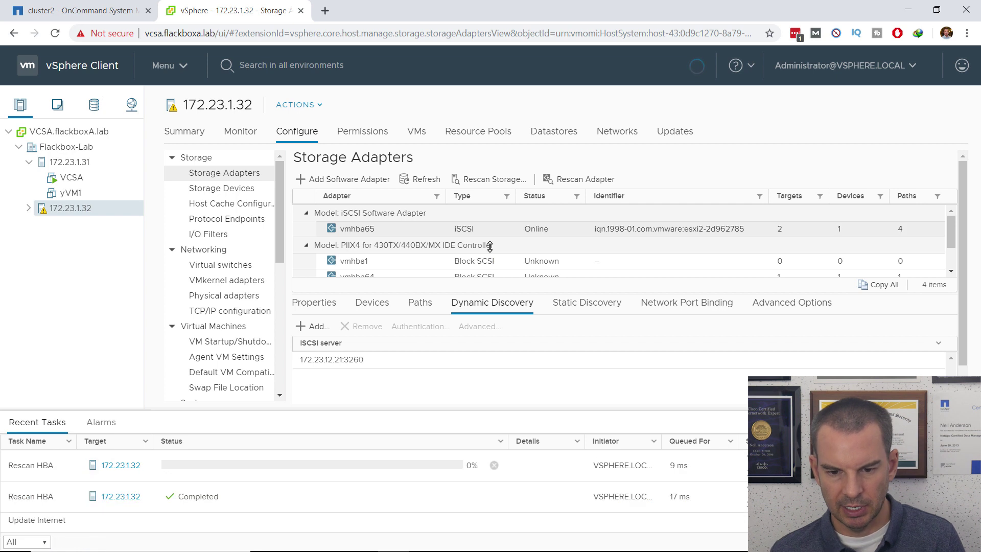
left_click(588, 310)
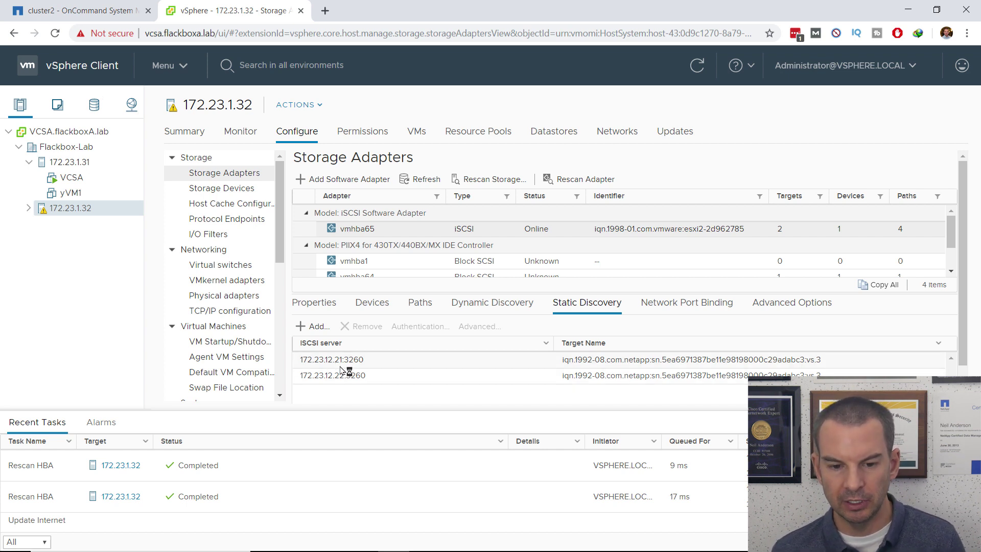
left_click(374, 305)
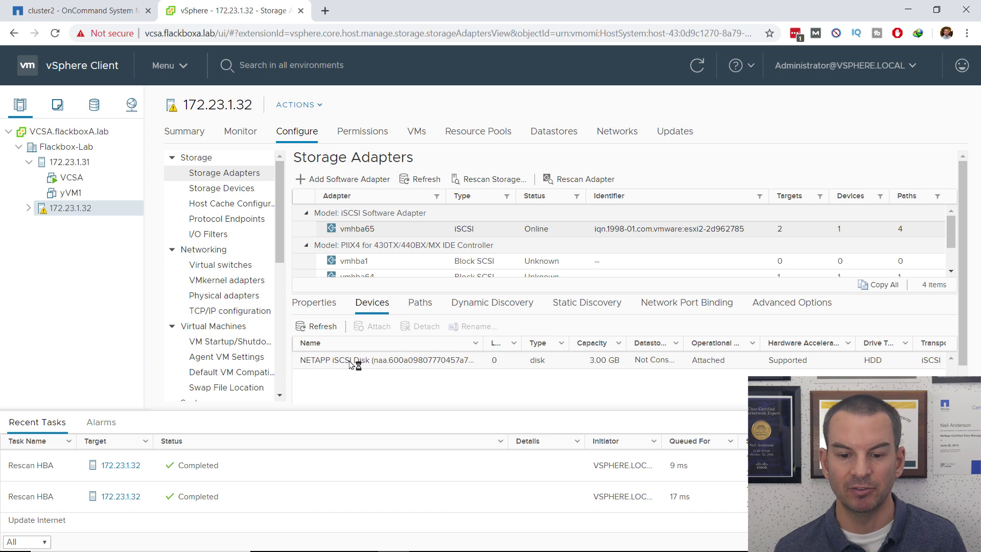
- Switch to the PuTTY session and run "vserver iscsi connection show" again to check both hosts' iSCSI connections
mouse_move(567, 549)
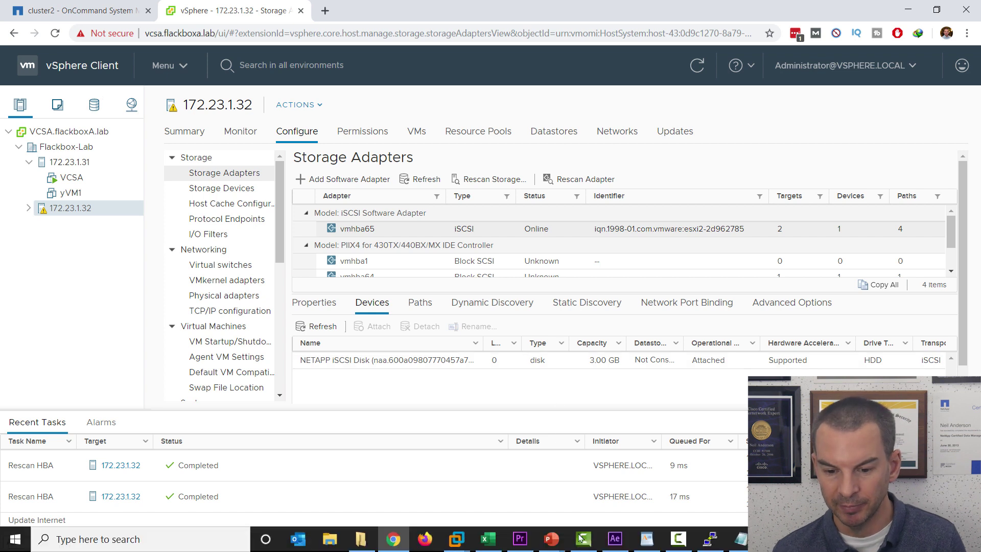
left_click(711, 541)
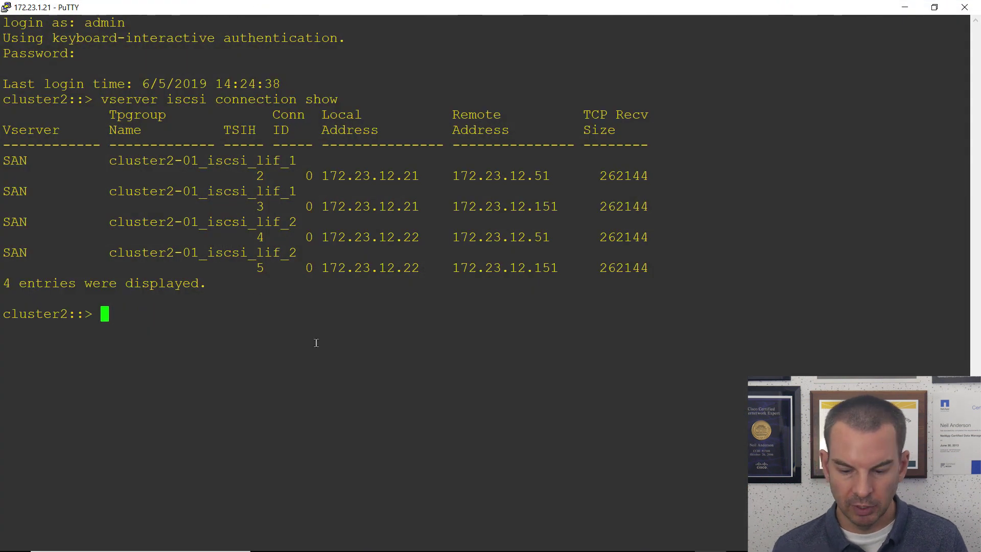
key("Up")
key("Return")
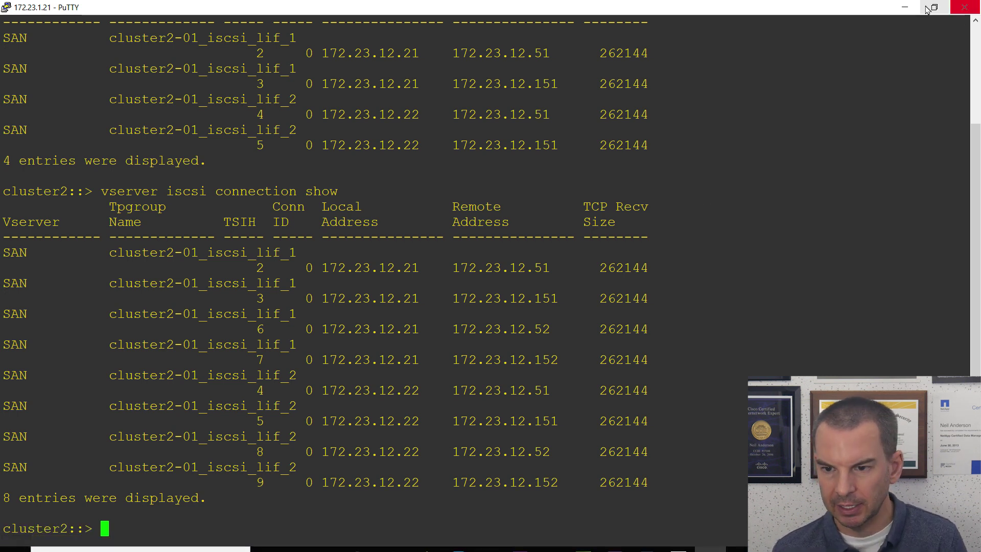
- Return to the vSphere Client and start a new datastore of type VMFS in the Flackbox-Lab datacenter
left_click(906, 9)
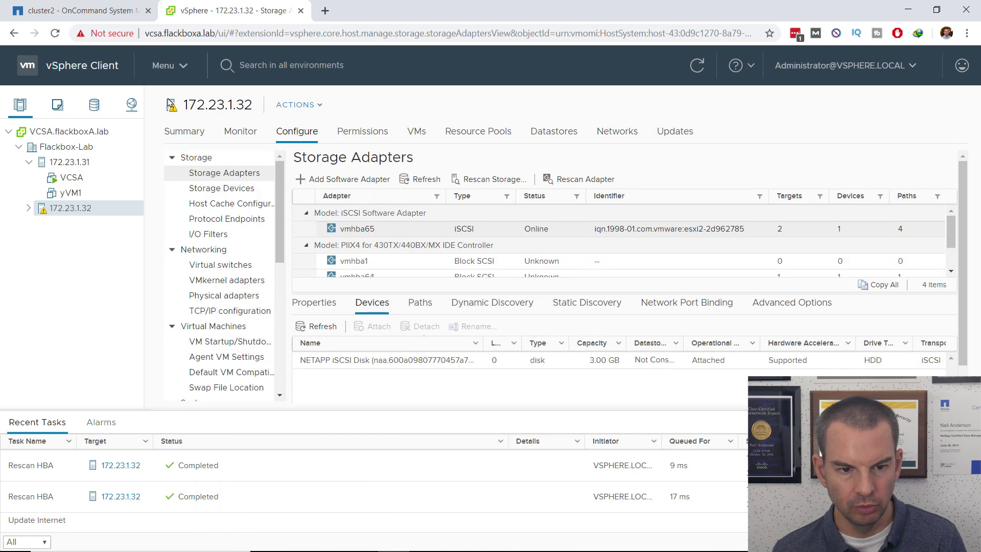
left_click(94, 106)
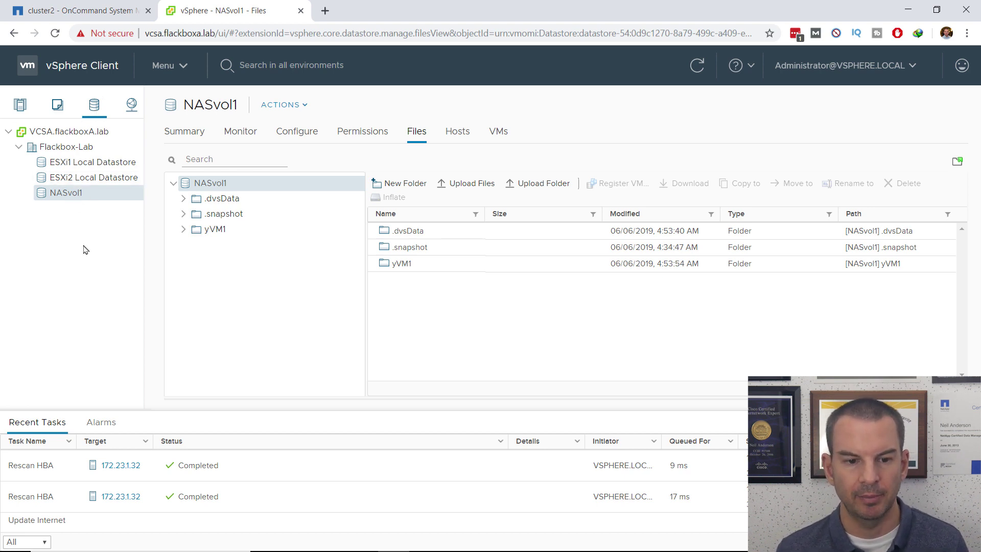
left_click(65, 147)
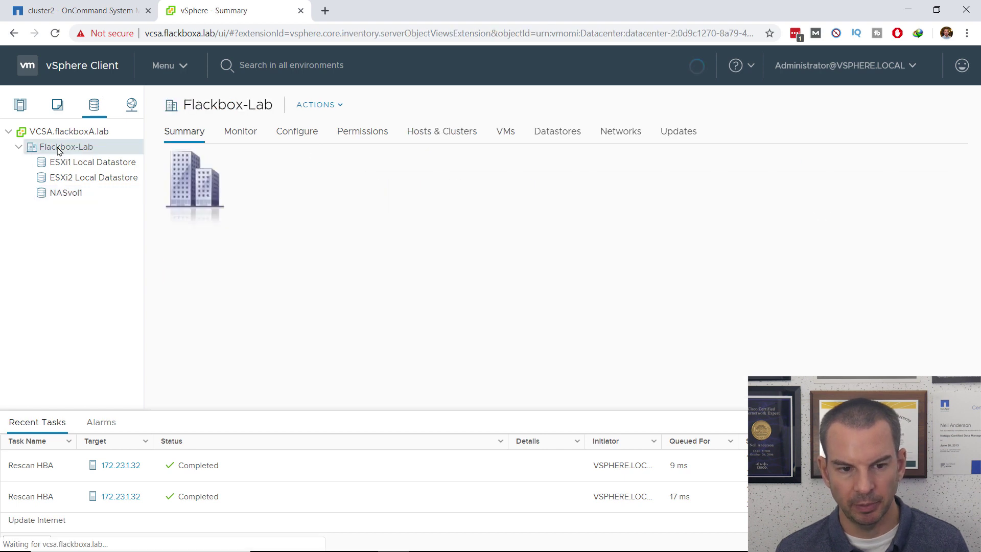
left_click(330, 105)
mouse_move(354, 271)
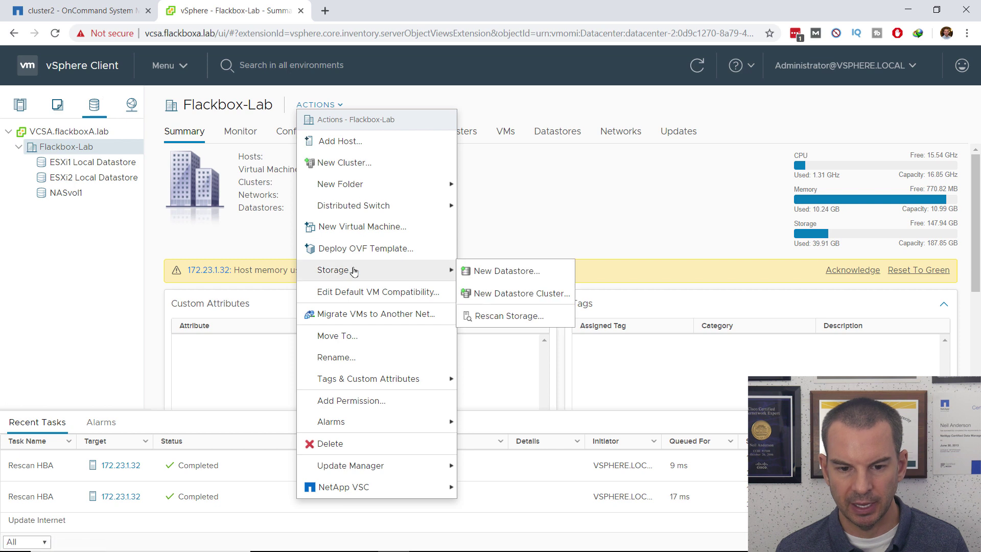
left_click(493, 276)
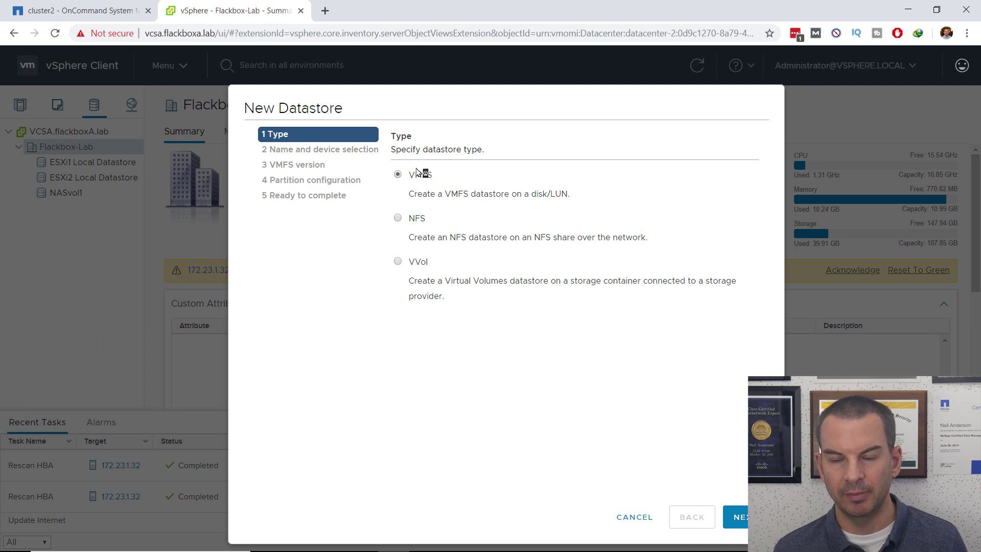
left_click(744, 525)
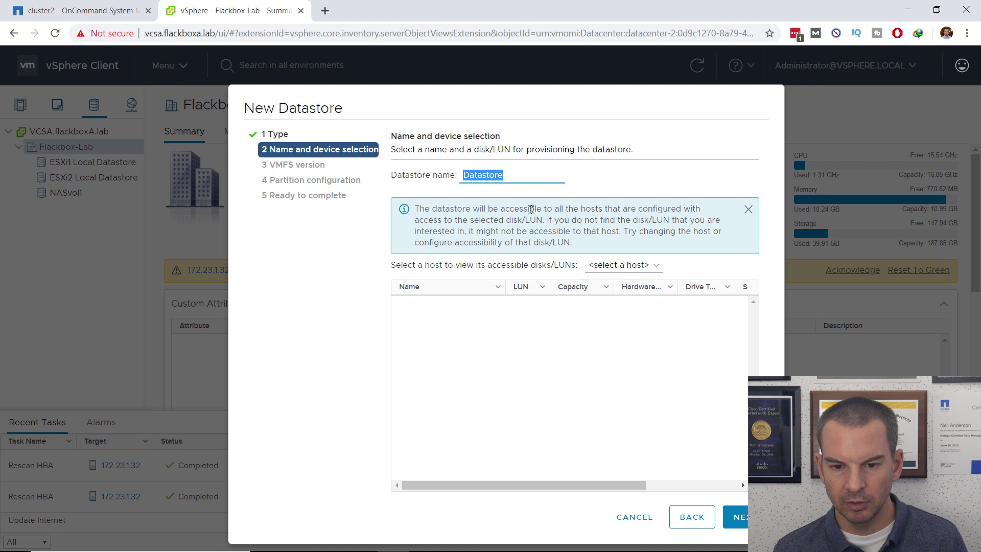
- Name the datastore SANlun1 and select the NetApp iSCSI disk accessible to host 172.23.1.31 as its device
type("SAN")
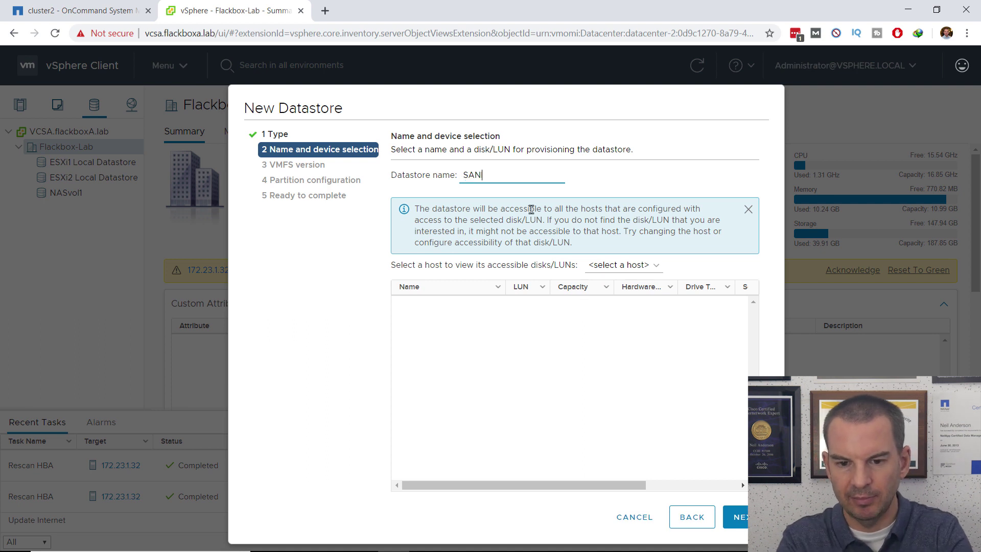
type("lun1")
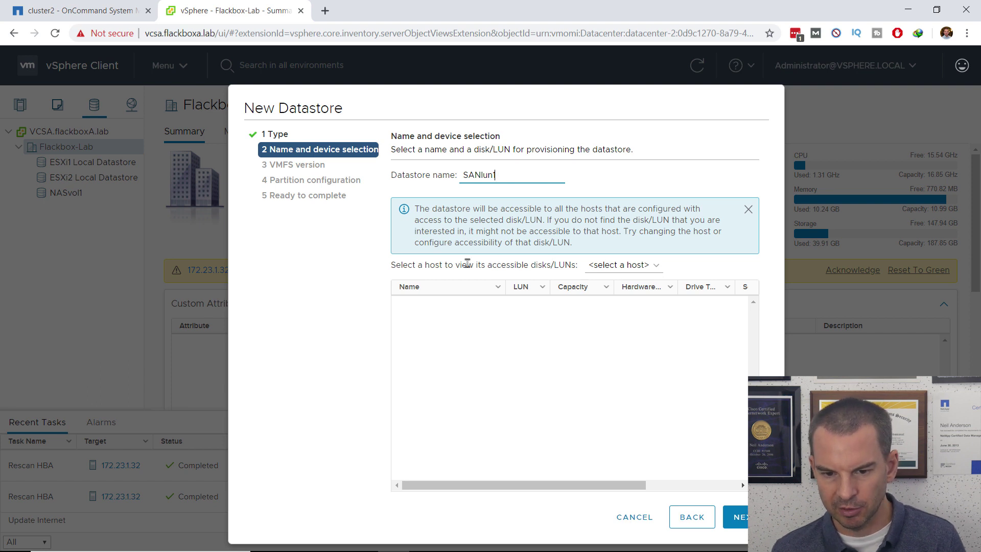
left_click(654, 268)
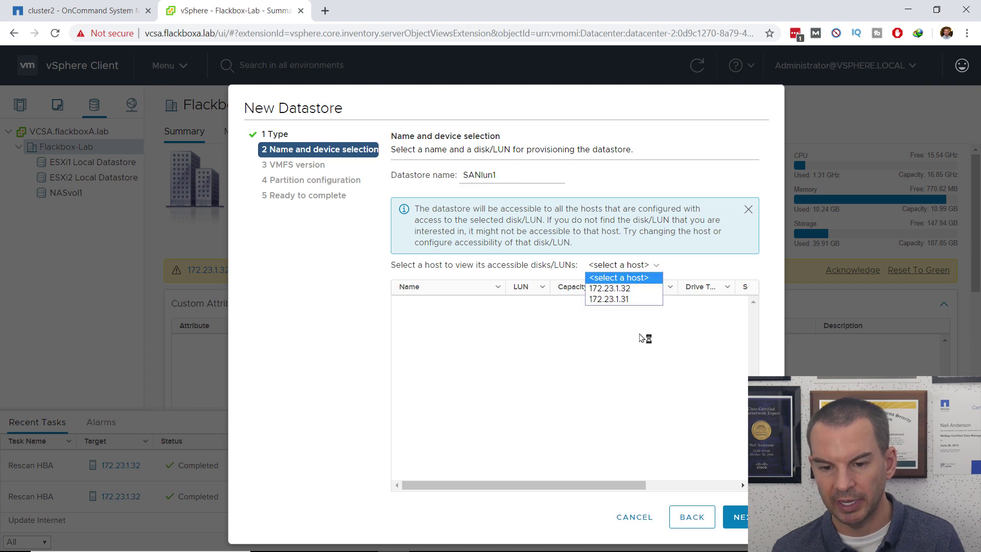
left_click(611, 300)
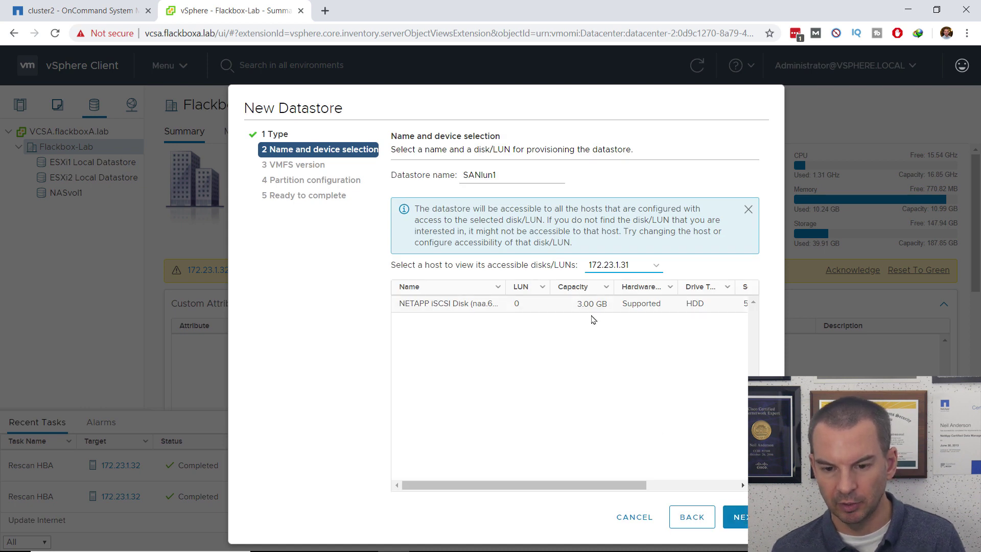
left_click(738, 517)
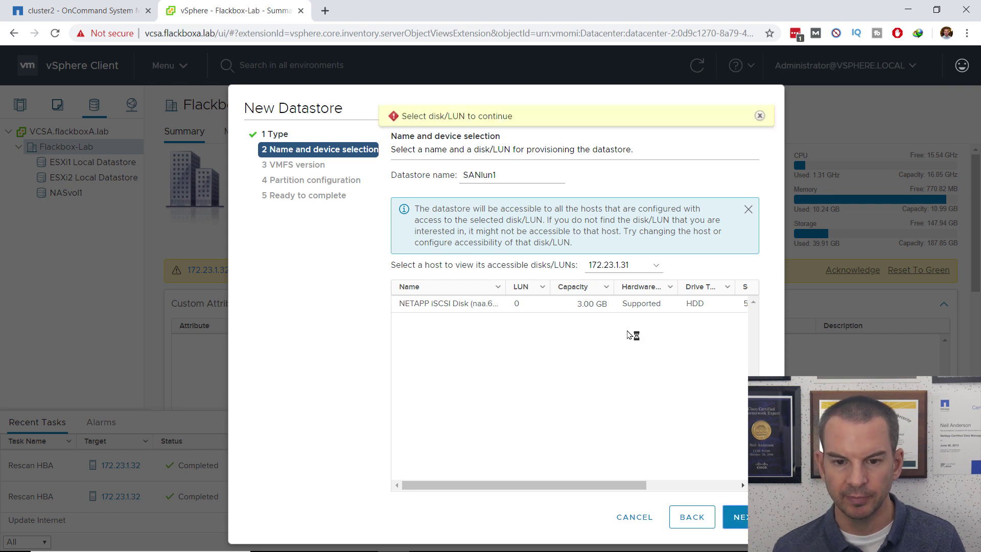
left_click(450, 303)
left_click(736, 517)
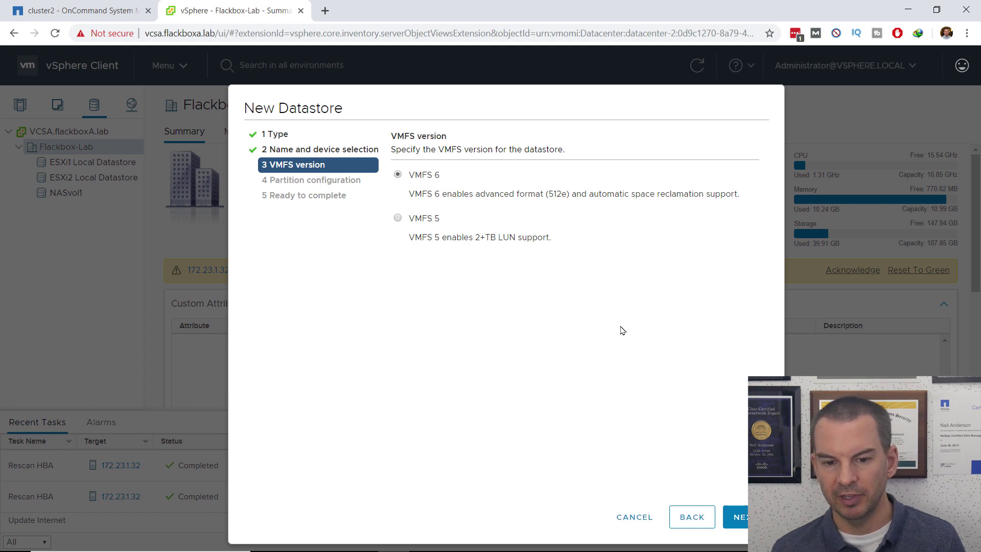
- Create the datastore with VMFS 6, all available partitions, a 3 GB size and a 1 MB block size
left_click(736, 517)
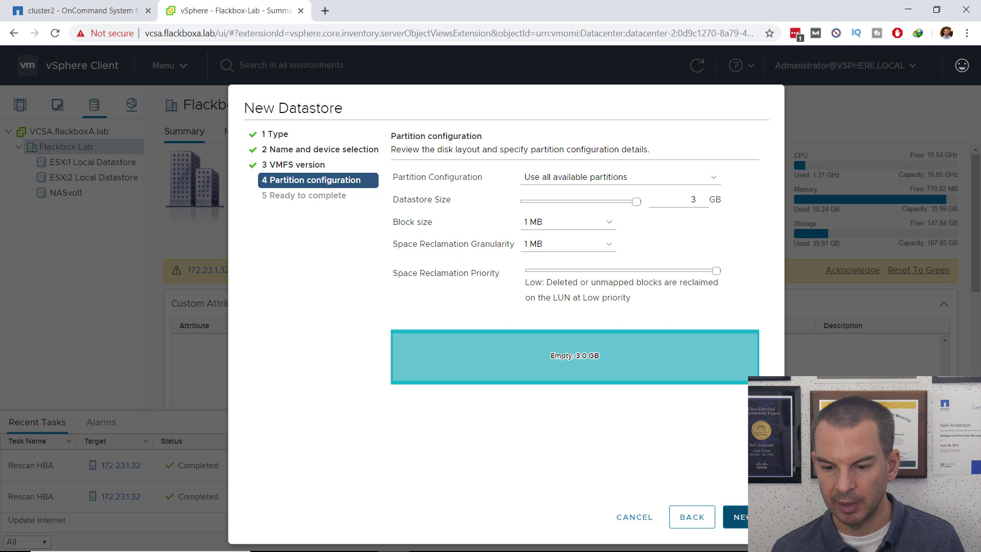
left_click(736, 516)
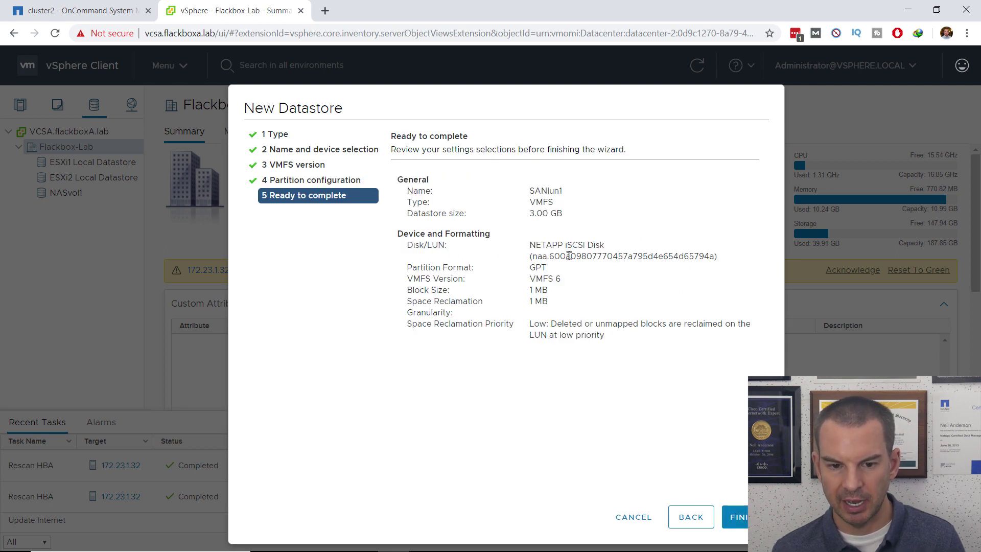
left_click(735, 516)
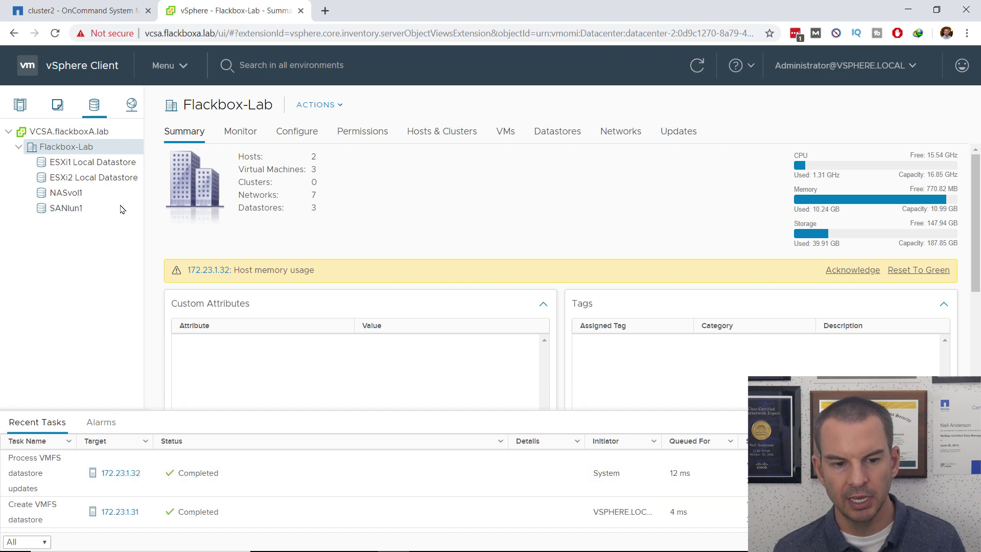
- Open the SANlun1 datastore and check which hosts are connected to it
left_click(71, 209)
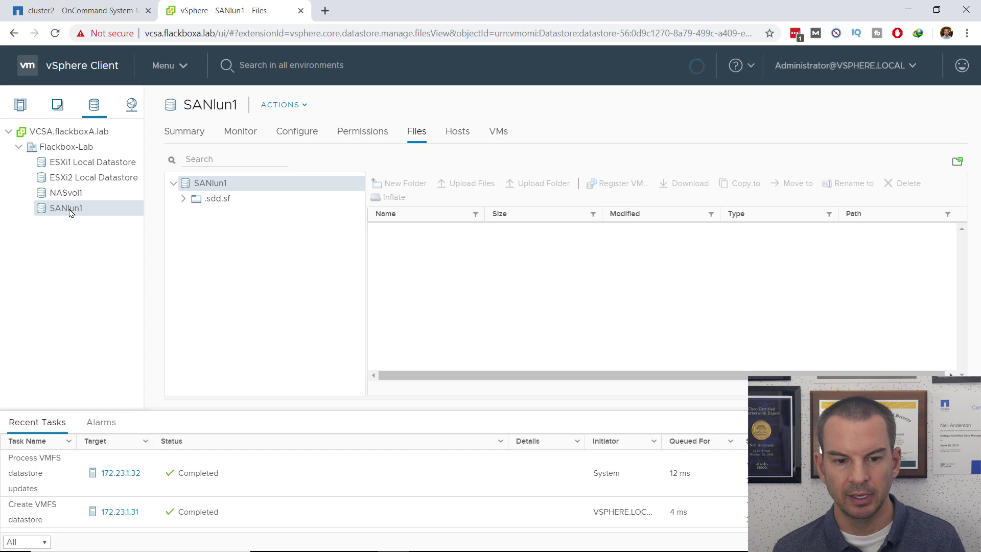
left_click(458, 135)
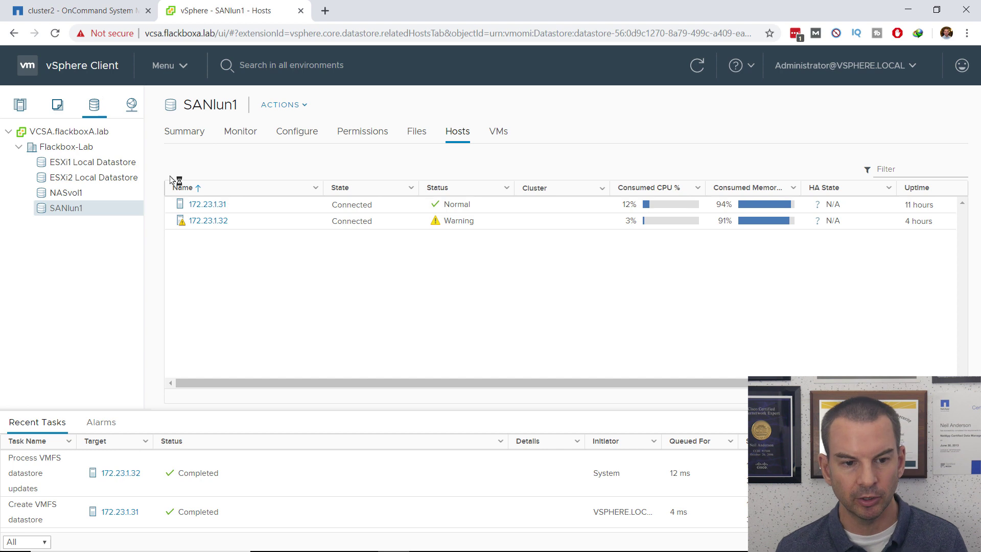
- Start migrating virtual machine yVM1 on host 172.23.1.31, with the migration type set to change storage only
left_click(20, 106)
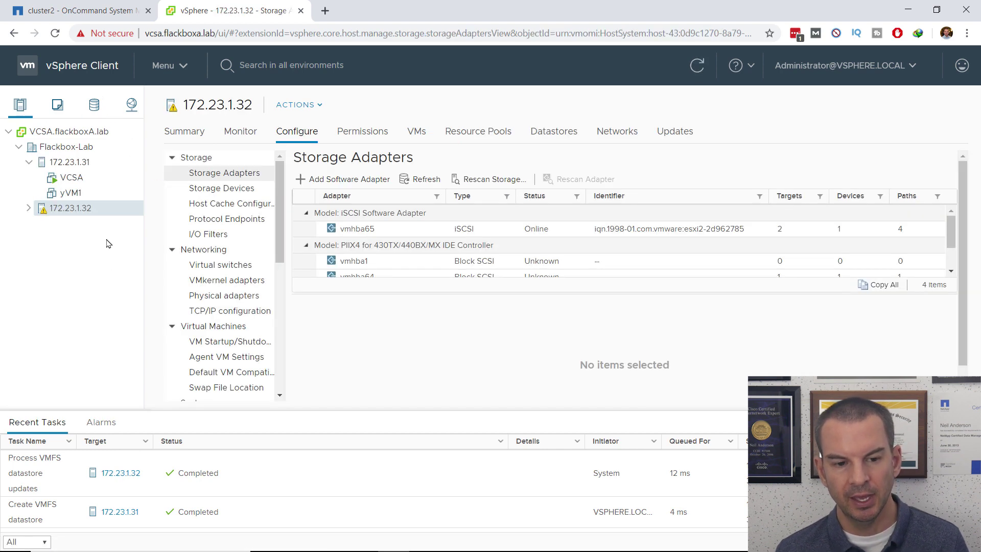
left_click(74, 197)
right_click(70, 197)
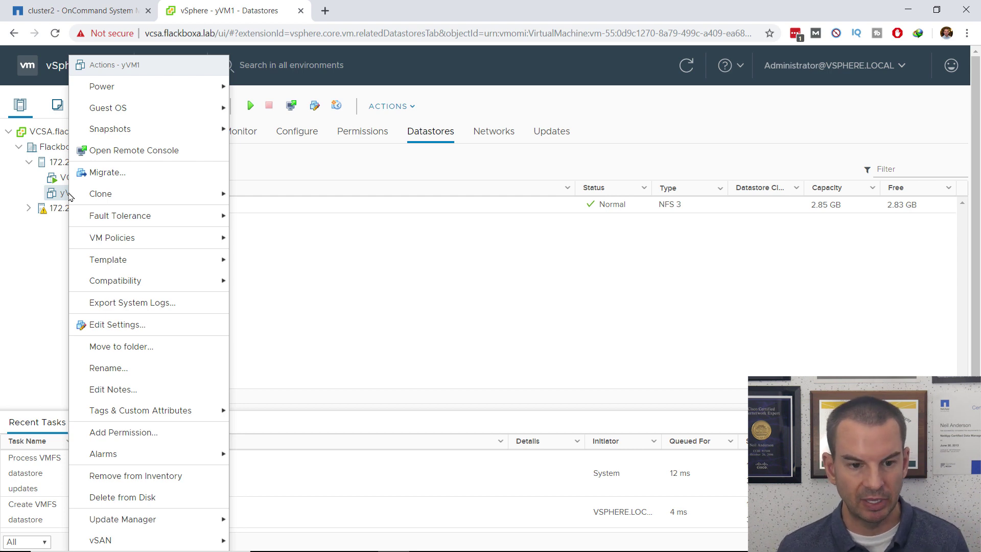
left_click(136, 175)
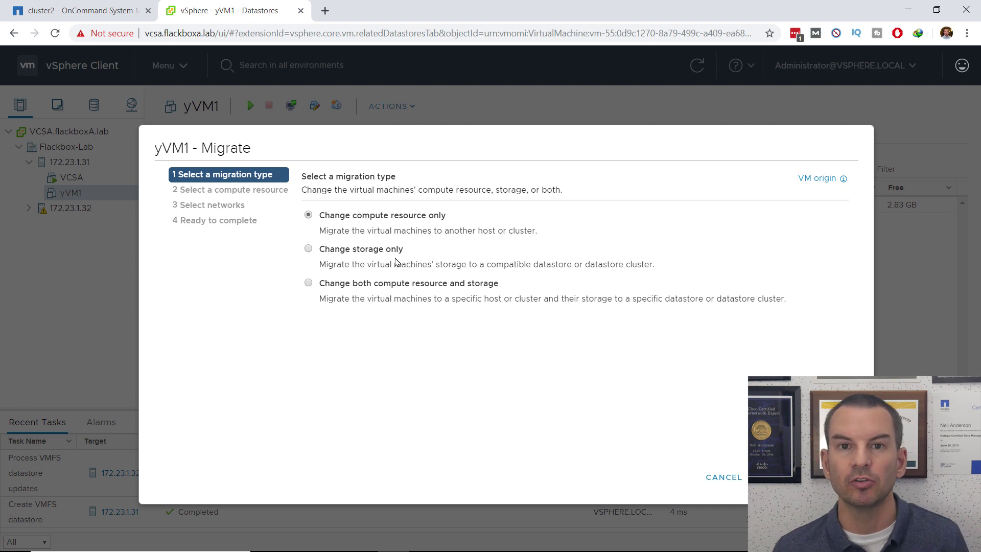
left_click(308, 250)
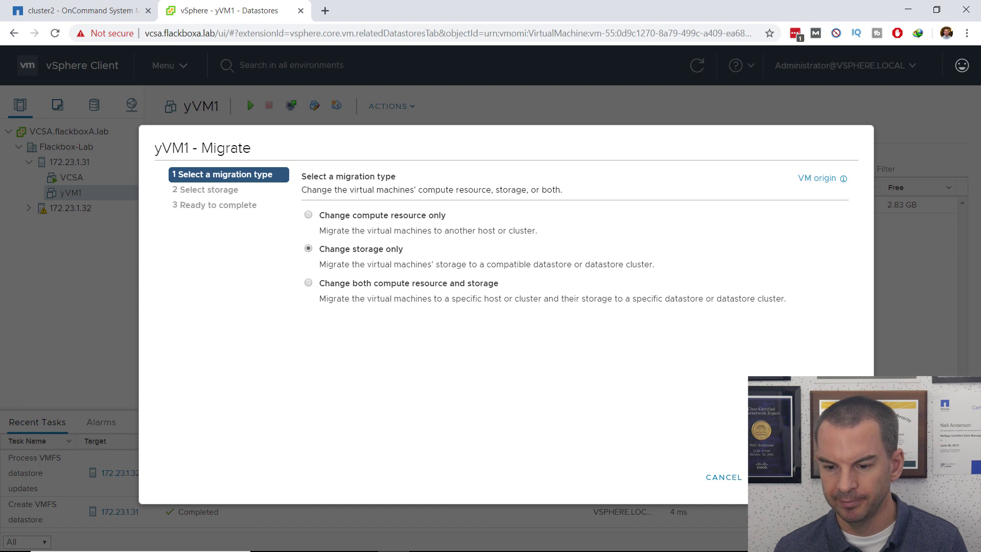
- Choose SANlun1 as the destination storage with the same disk format as the source and run the yVM1 migration
left_click(831, 476)
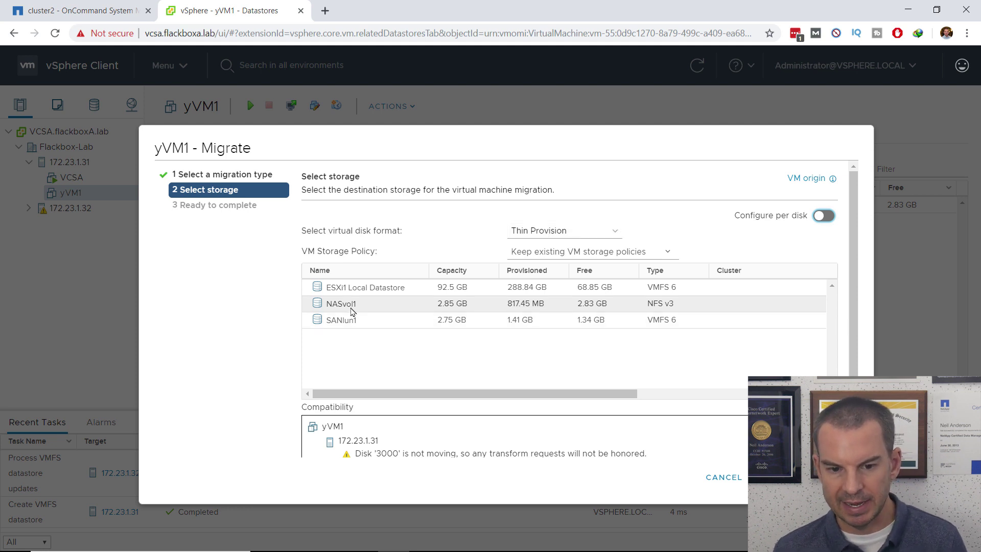
left_click(345, 322)
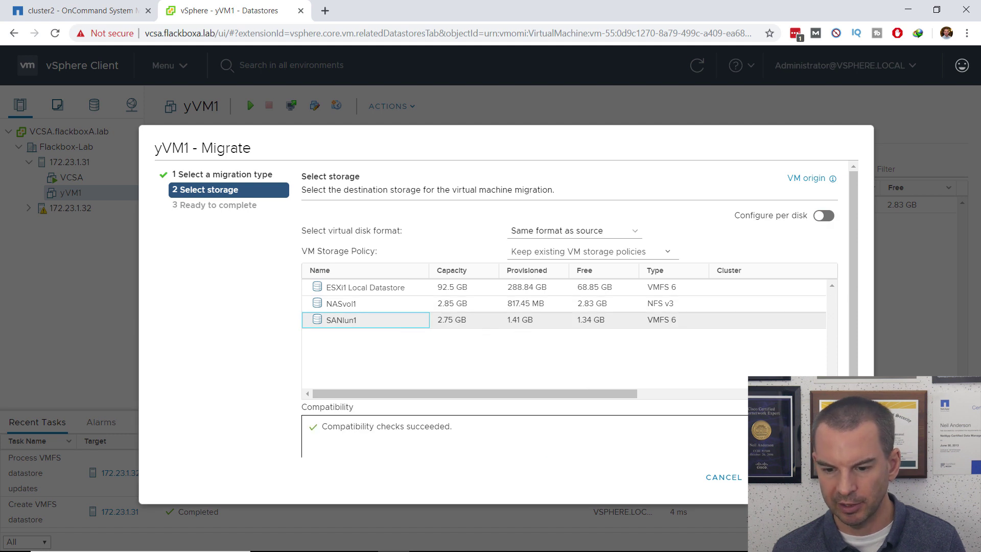
left_click(830, 478)
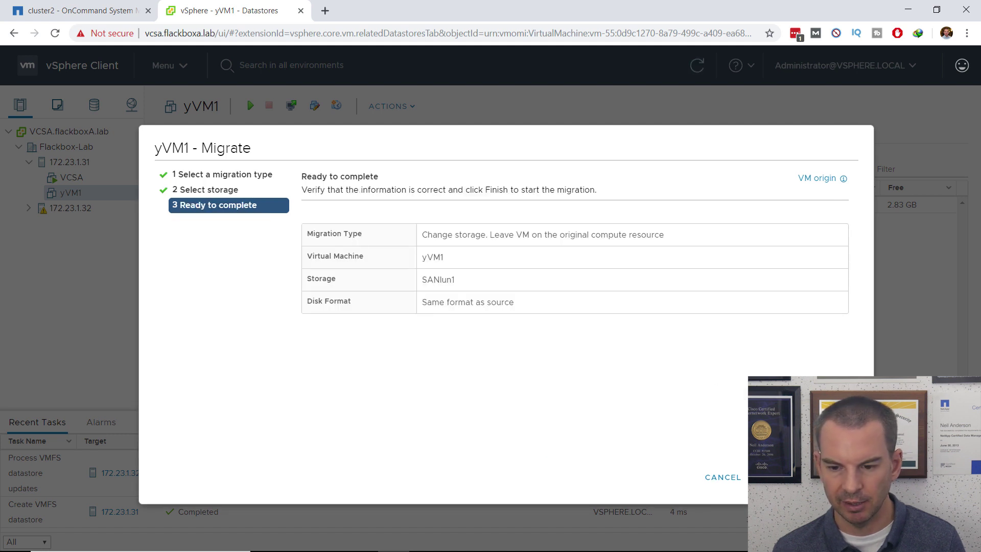
left_click(831, 477)
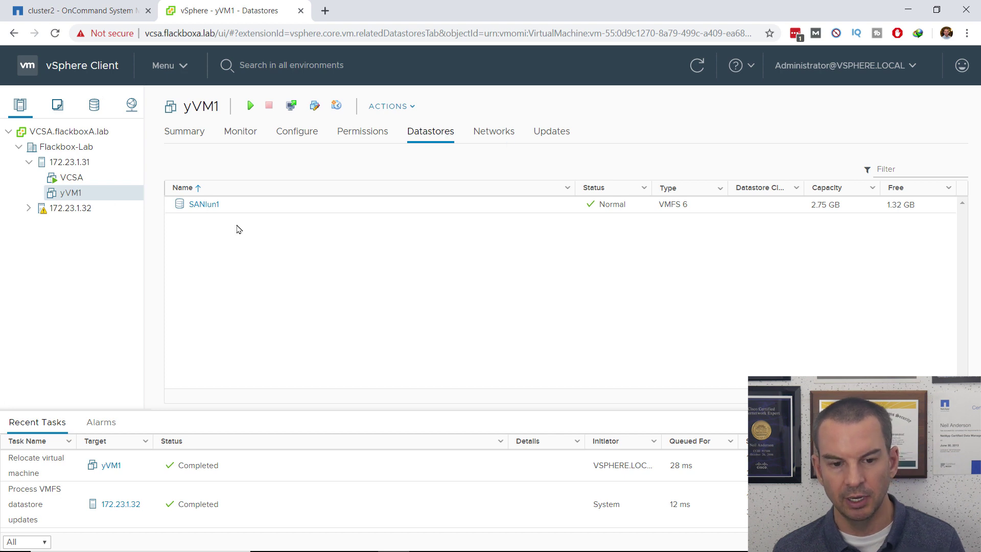
- Browse the files on the SANlun1 datastore and examine the contents of the yVM1 folder
left_click(201, 207)
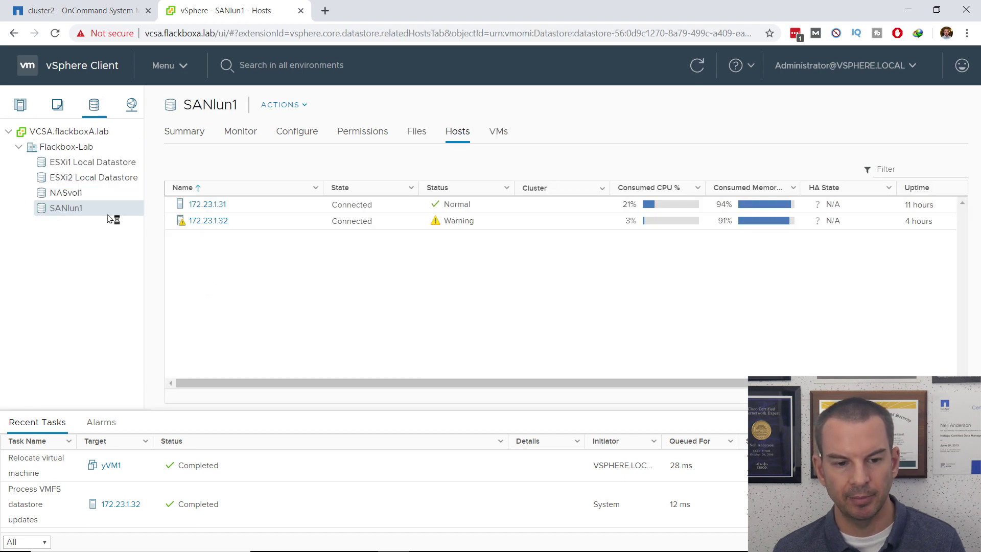
left_click(416, 132)
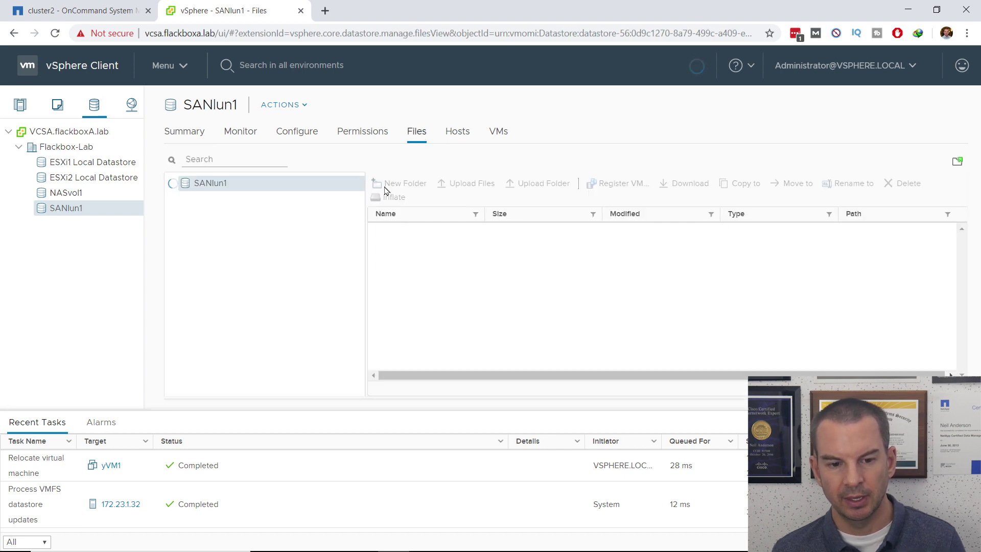
left_click(215, 230)
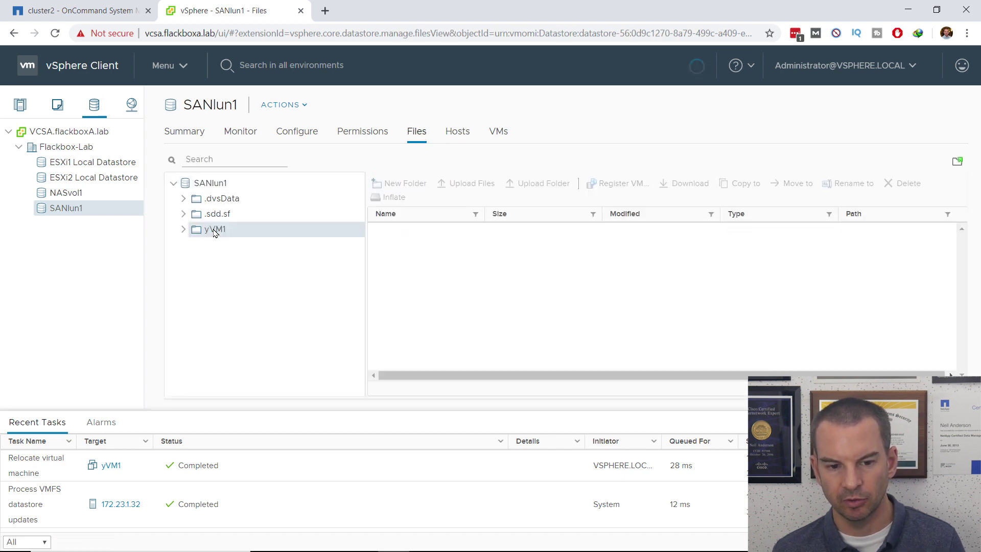